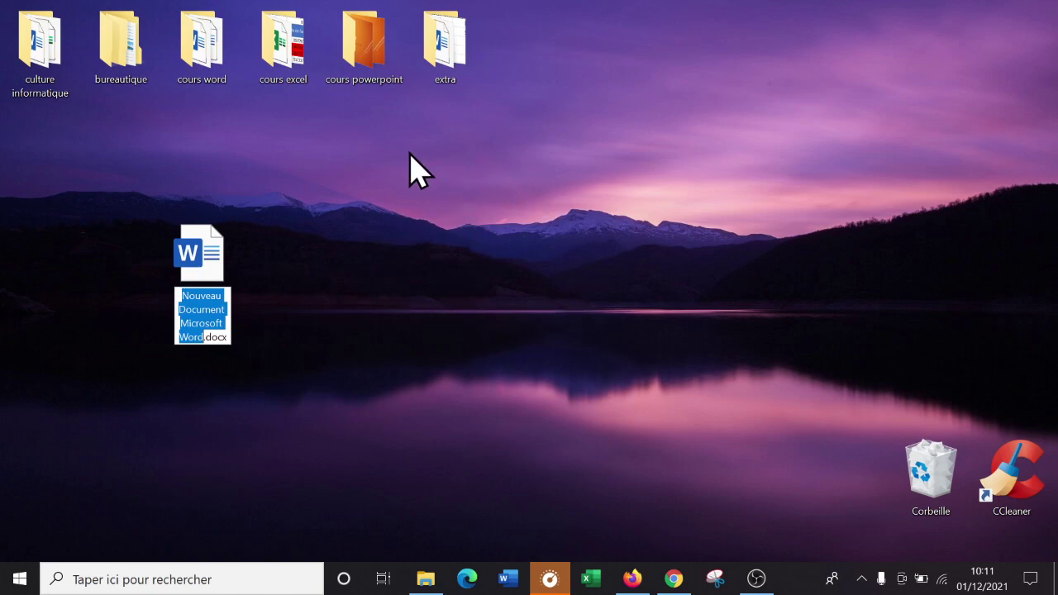
# Step: Name the new Word document on the desktop tableau, keeping the .docx extension
pyautogui.write('ta')
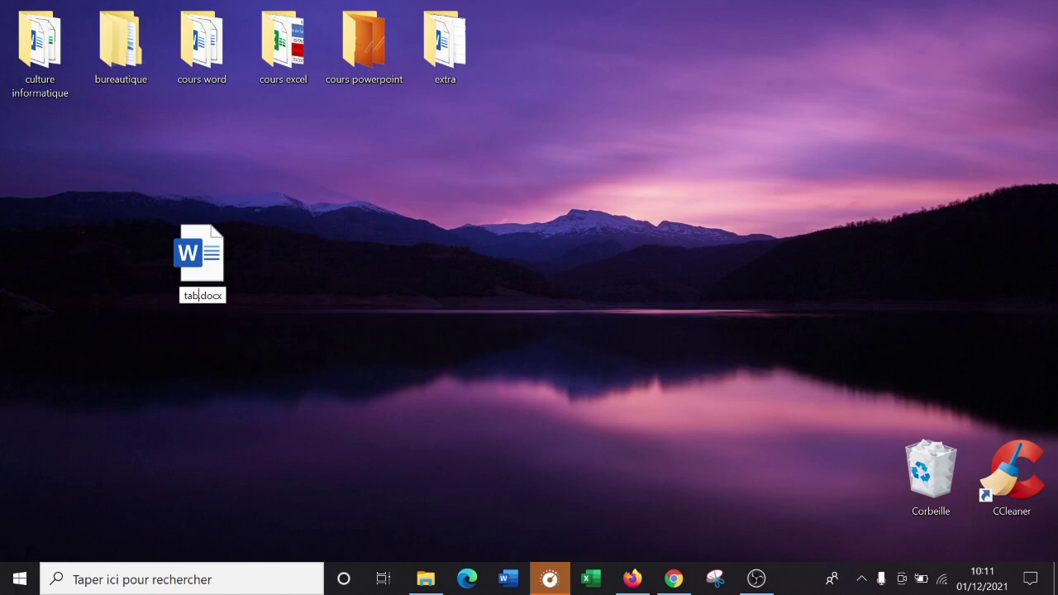
pyautogui.write('bleur')
pyautogui.press('Return')
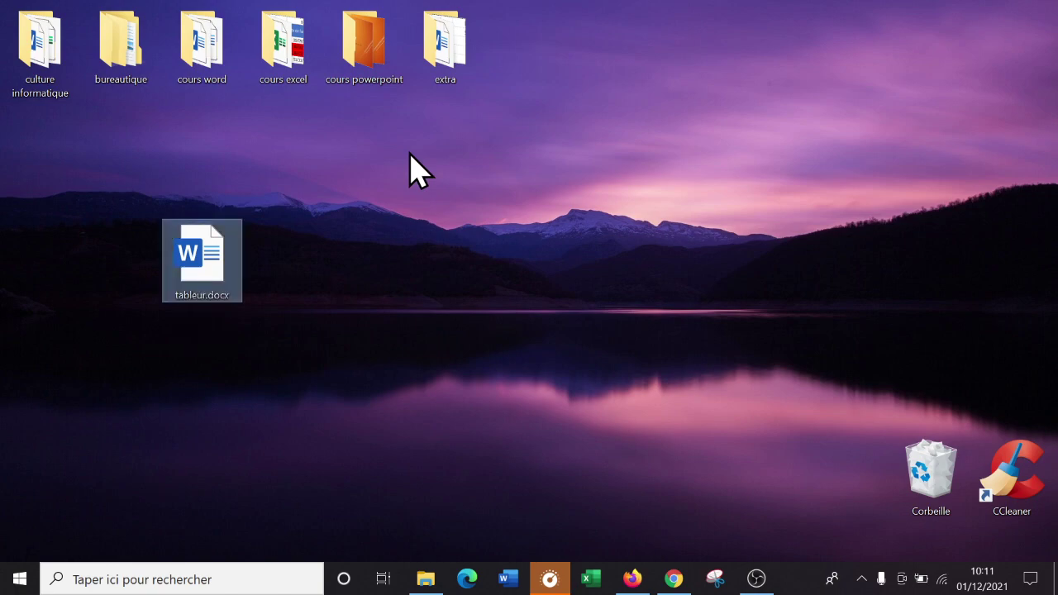
pyautogui.click(201, 295)
pyautogui.click(500, 260)
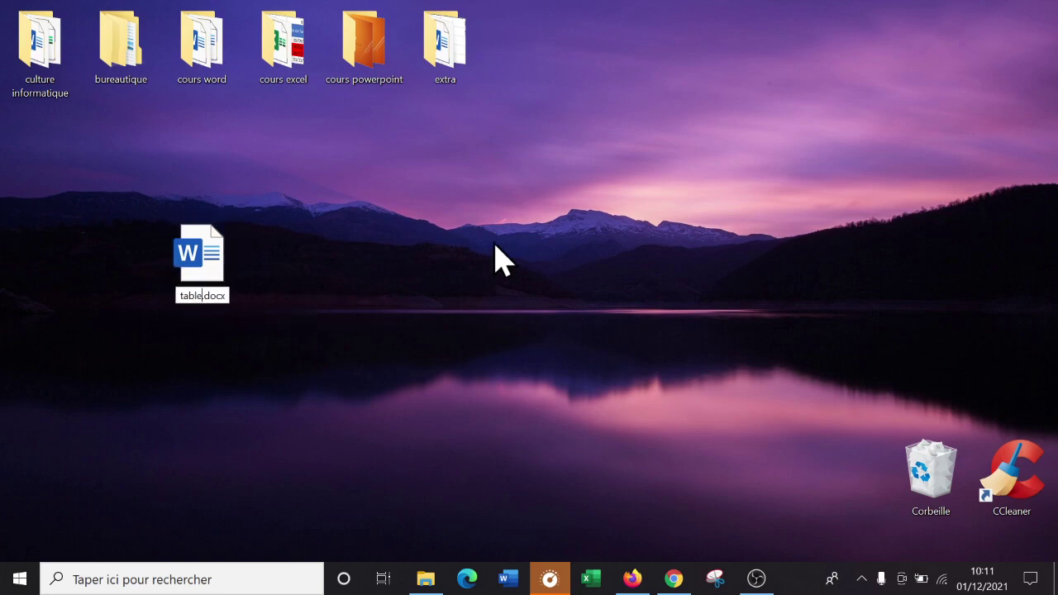
pyautogui.press('Return')
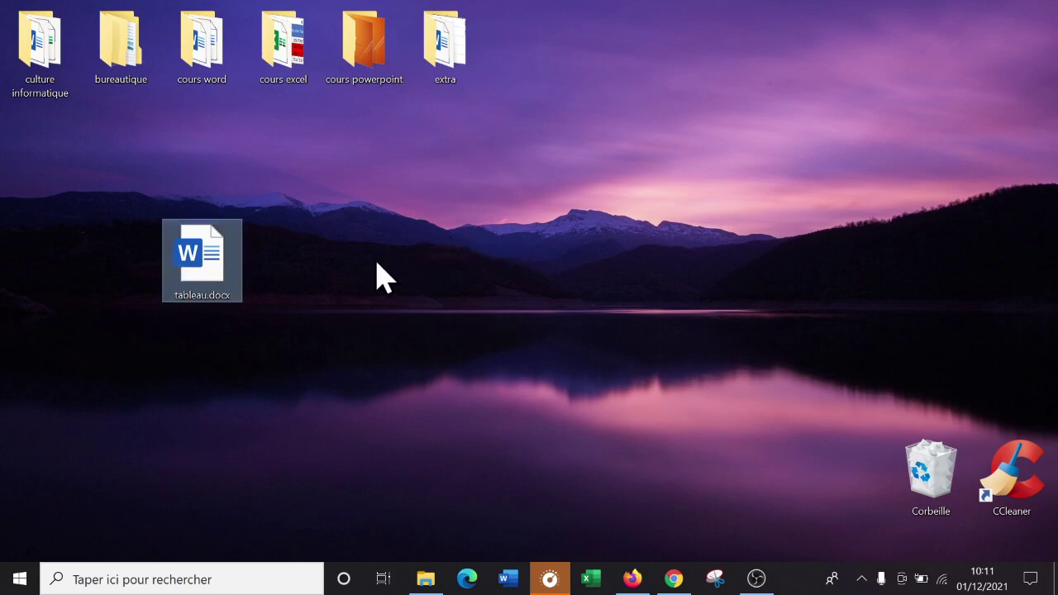
# Step: Create a new Microsoft Excel worksheet file on the desktop and name it "exemple de tableau"
pyautogui.rightClick(374, 258)
pyautogui.moveTo(513, 436)
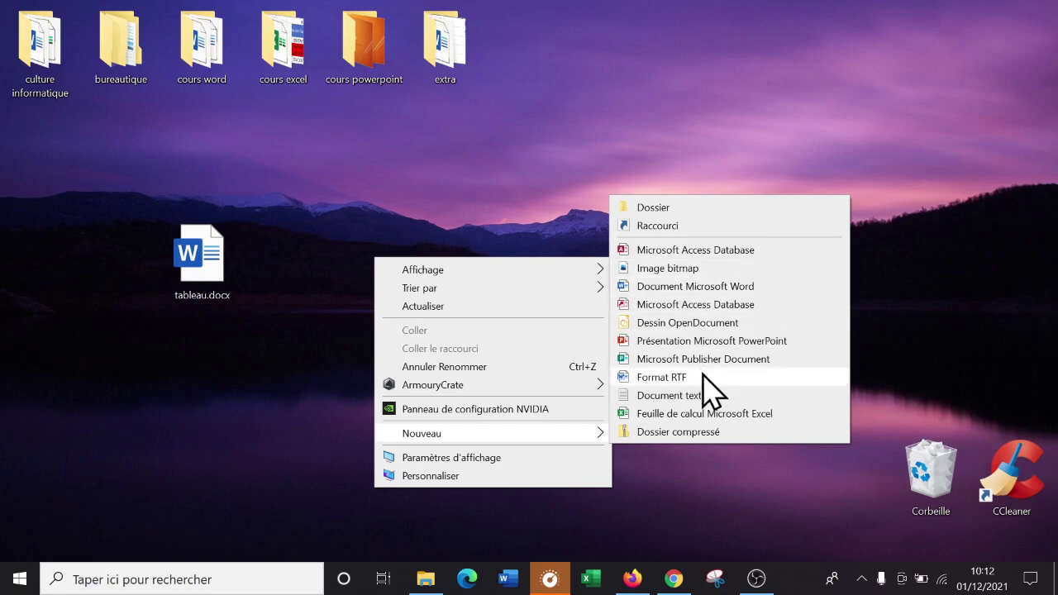
pyautogui.click(702, 413)
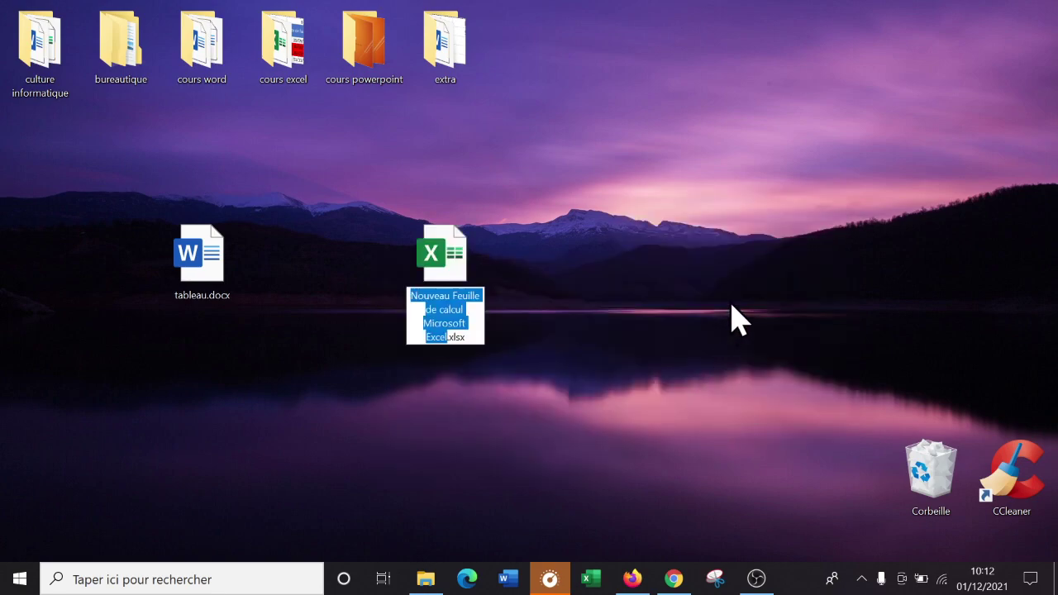
pyautogui.write('ex')
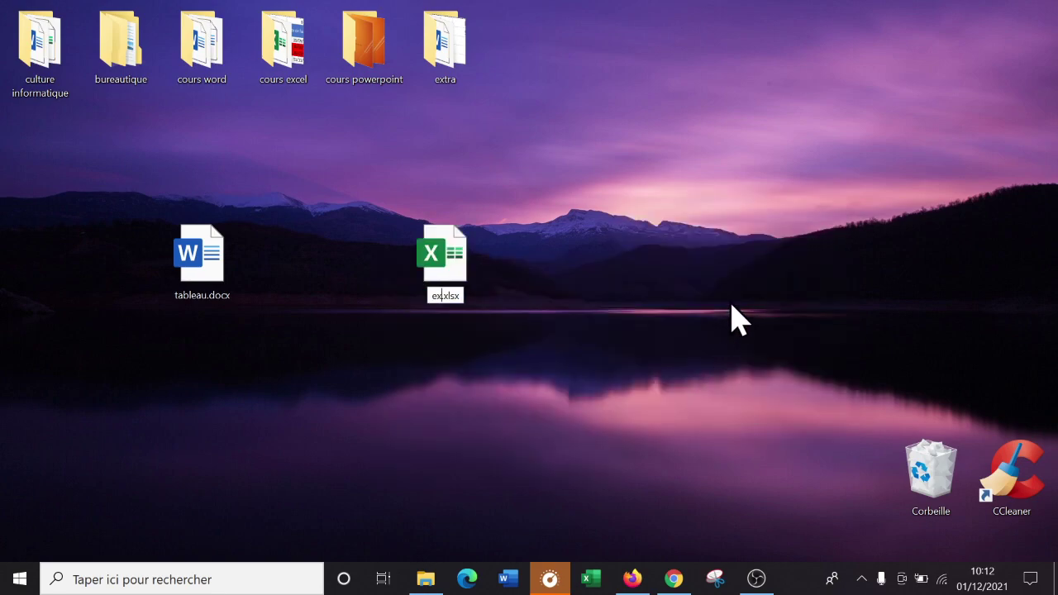
pyautogui.write('emple de tableau')
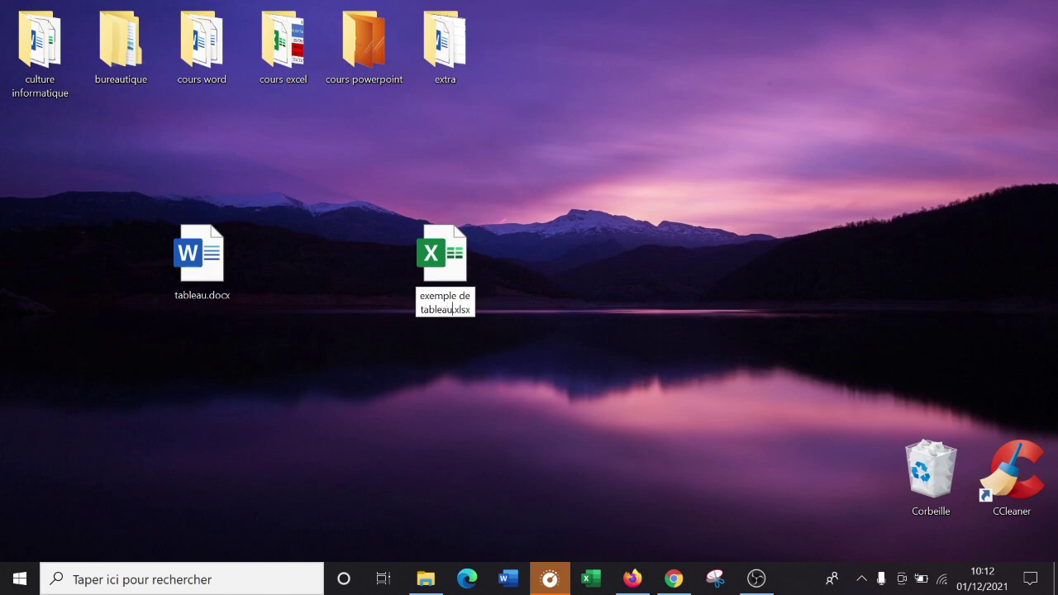
pyautogui.press('Return')
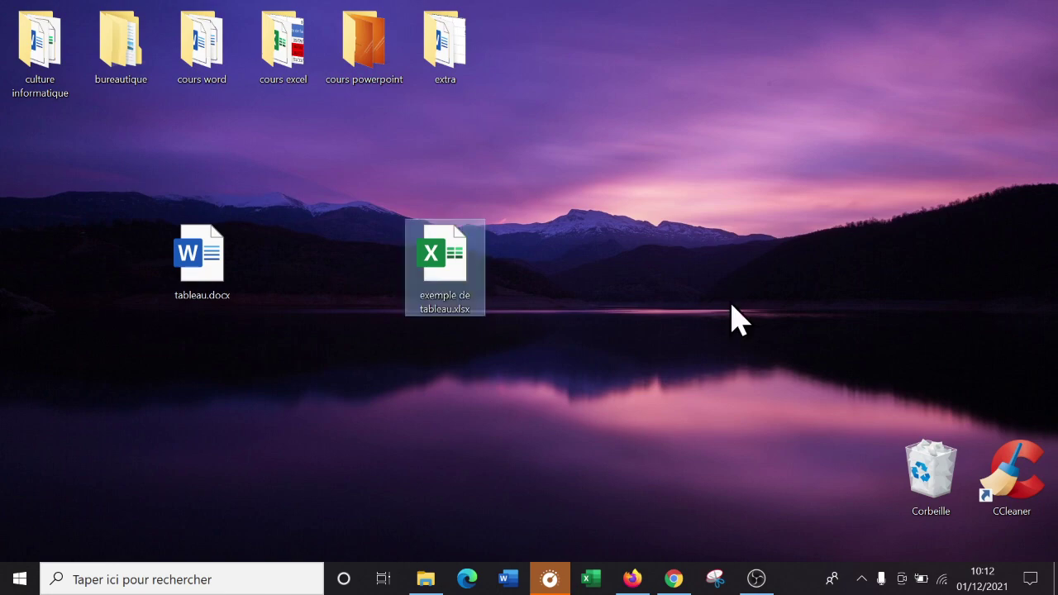
# Step: Open tableau.docx in Word and minimise its window
pyautogui.click(172, 291)
pyautogui.click(483, 269)
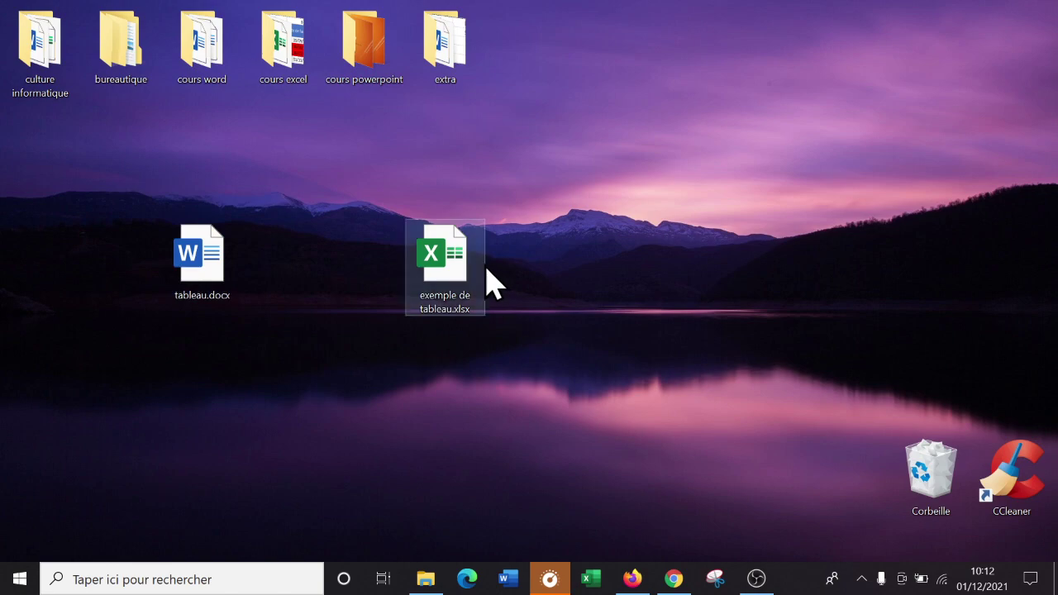
pyautogui.click(367, 359)
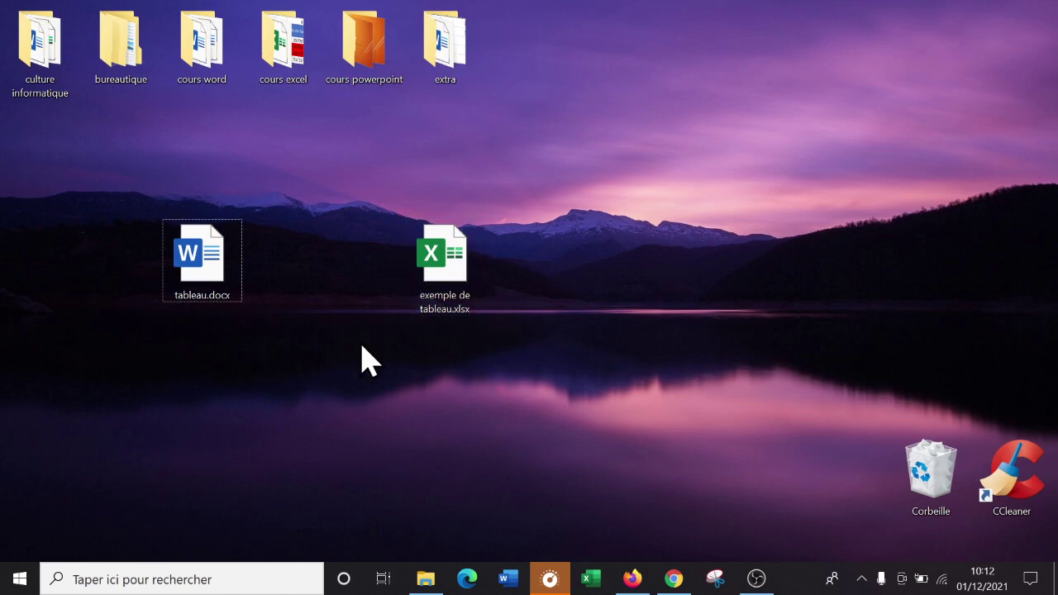
pyautogui.doubleClick(203, 272)
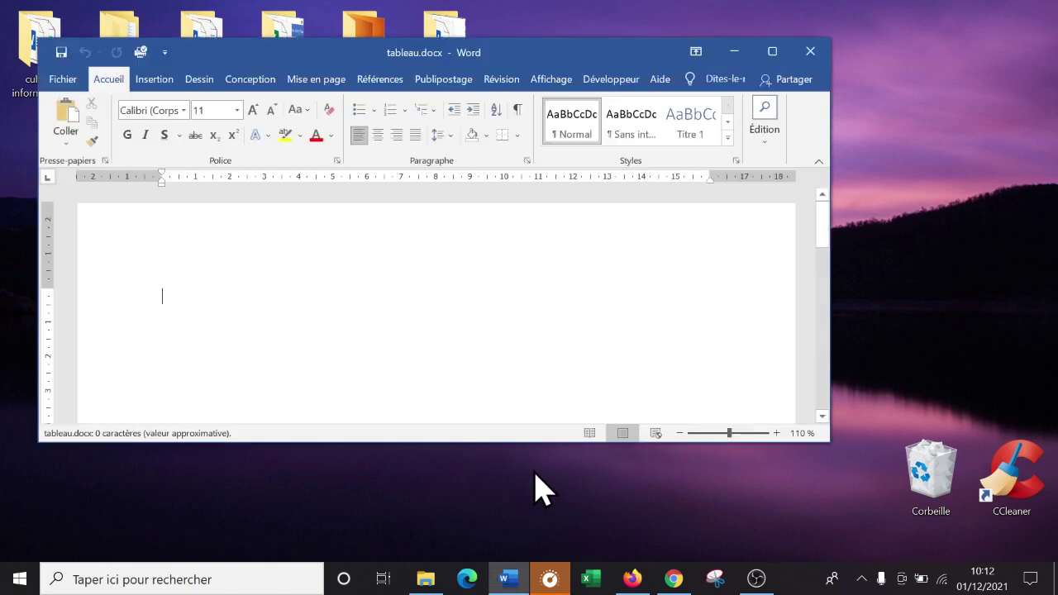
pyautogui.click(507, 576)
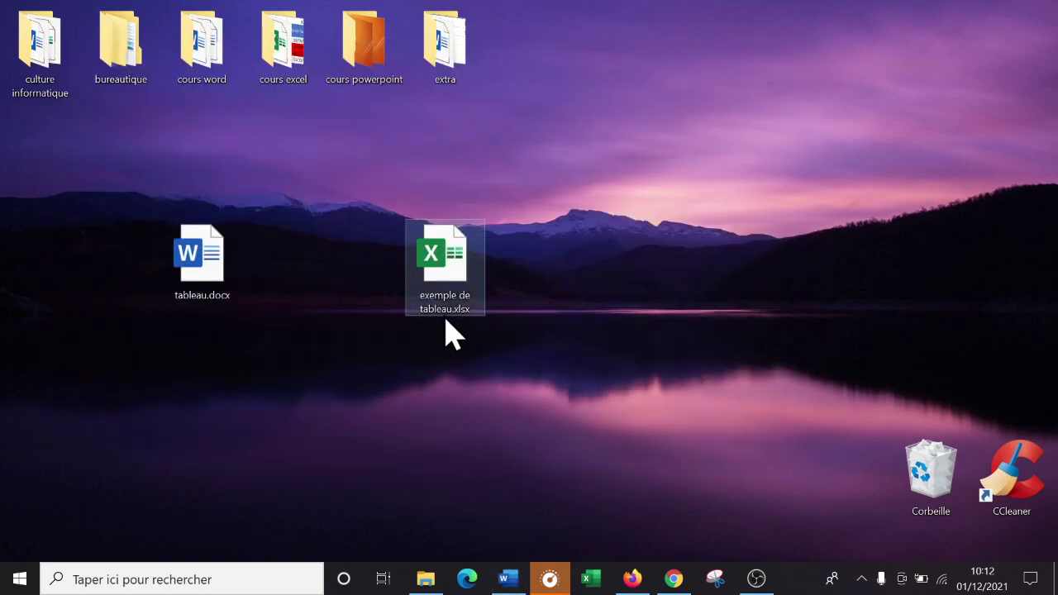
# Step: Open the "exemple de tableau" workbook in Excel and zoom the sheet to 190 %
pyautogui.doubleClick(447, 273)
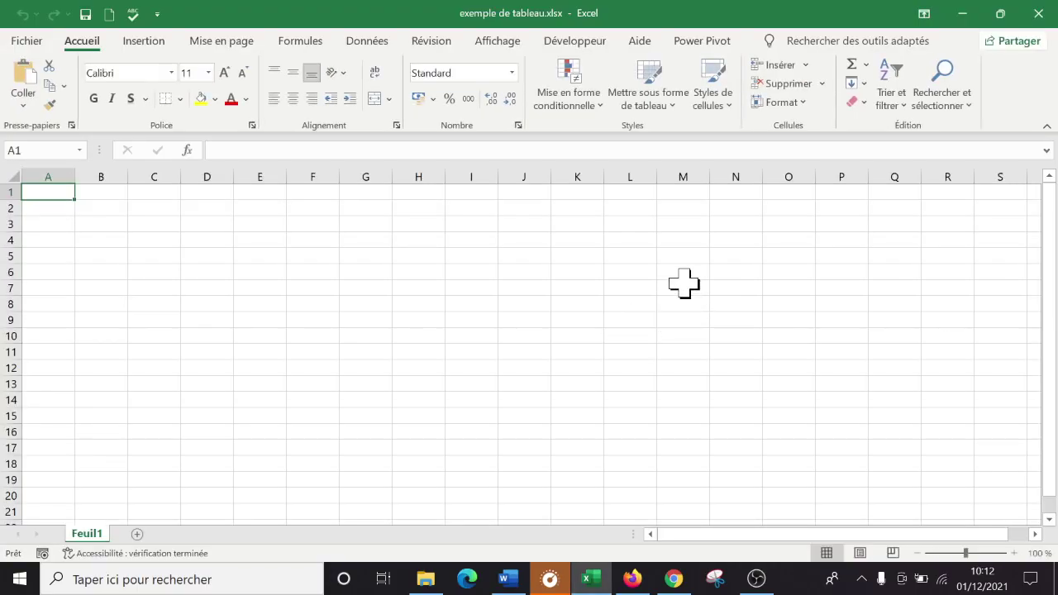
pyautogui.click(1013, 552)
pyautogui.click(1014, 552)
pyautogui.click(1014, 553)
pyautogui.click(1013, 553)
pyautogui.click(1014, 552)
pyautogui.click(1014, 553)
pyautogui.click(1014, 553)
pyautogui.click(1014, 553)
pyautogui.click(1013, 552)
pyautogui.click(256, 277)
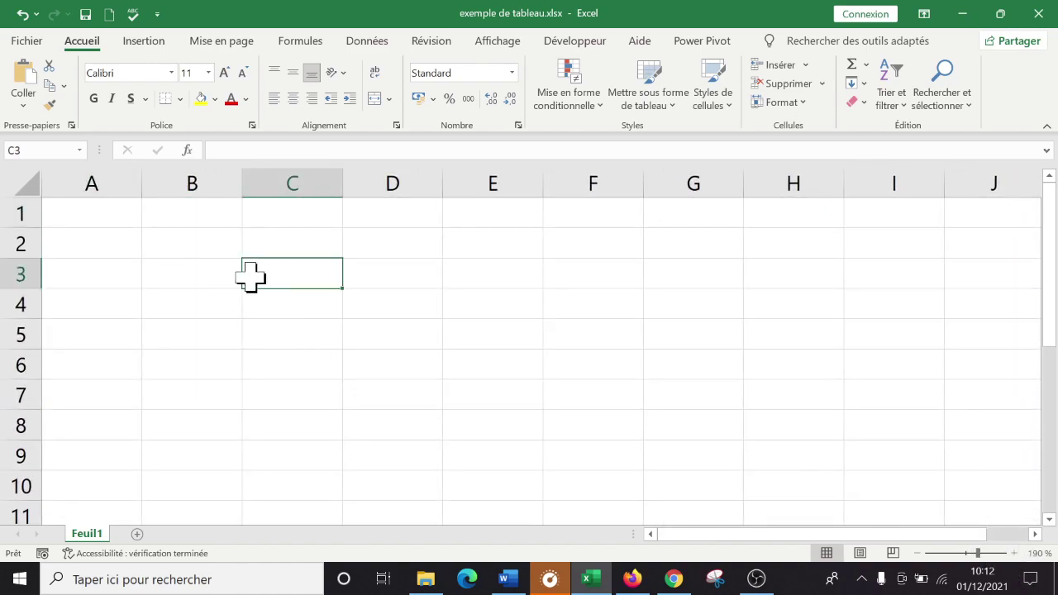
# Step: Enter the header "commerciaux" in cell A1 and the first entry "C1" in cell A2
pyautogui.click(87, 217)
pyautogui.write('commerciaux')
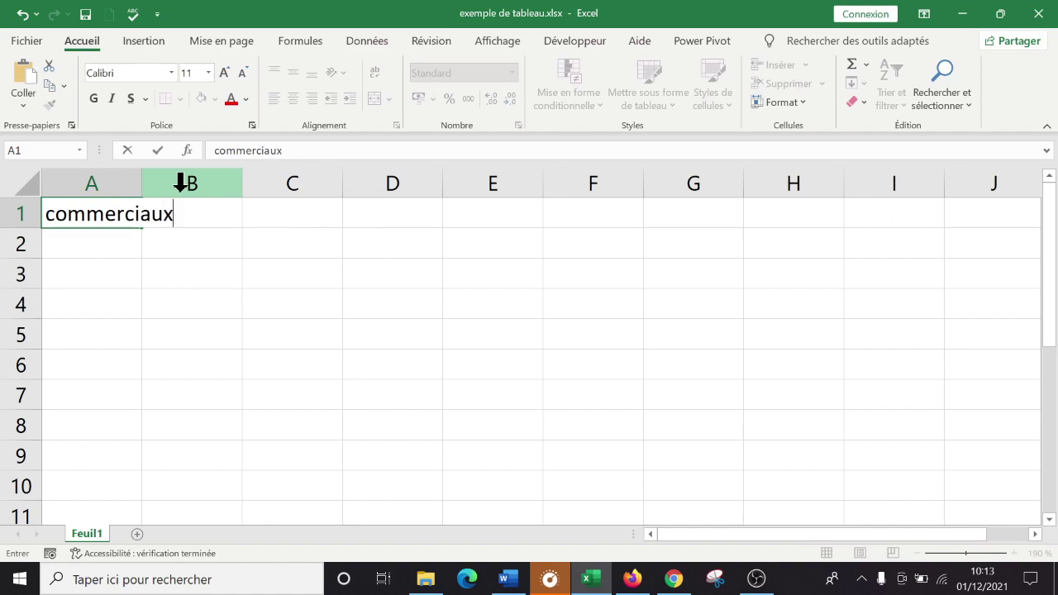
pyautogui.press('Return')
pyautogui.write('C1')
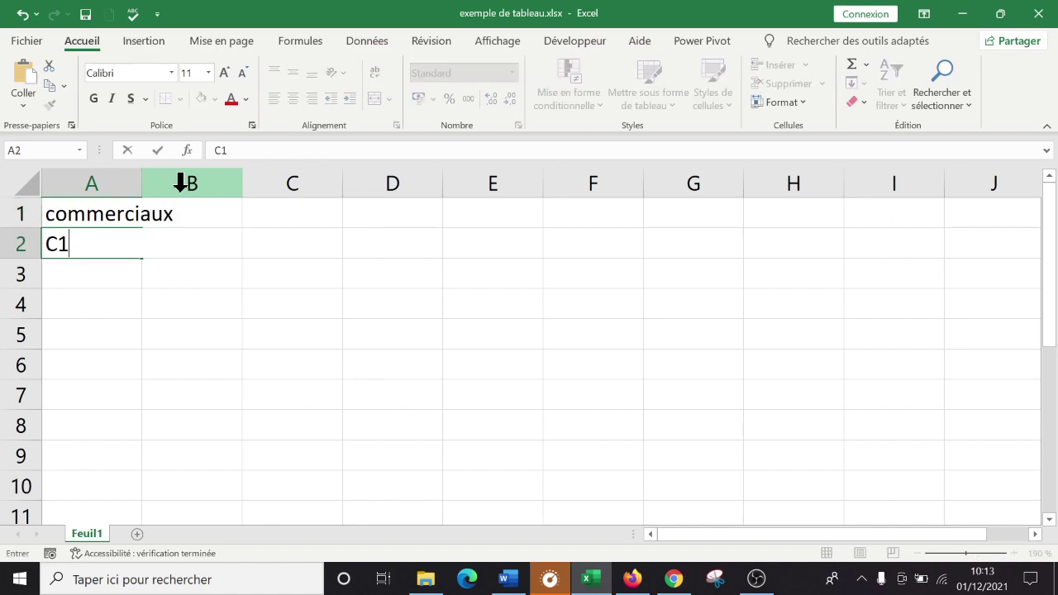
pyautogui.press('Return')
# Step: Fill the C1 entry down to A5 as the series C1 to C4 and widen column A to fit its header
pyautogui.click(85, 248)
pyautogui.moveTo(146, 259); pyautogui.dragTo(123, 355)
pyautogui.moveTo(141, 174); pyautogui.dragTo(189, 174)
# Step: Enter the header CA in cell B1 with the values 100, 200, 150 and 220 in B2 to B5
pyautogui.click(269, 221)
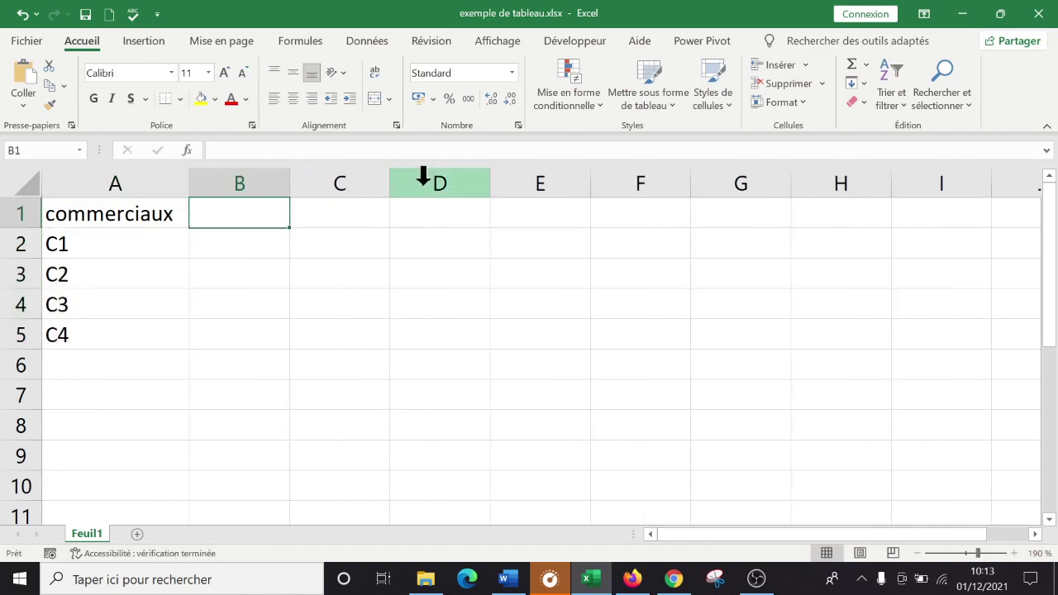
pyautogui.write('CA')
pyautogui.press('Return')
pyautogui.write('100')
pyautogui.press('Return')
pyautogui.write('200')
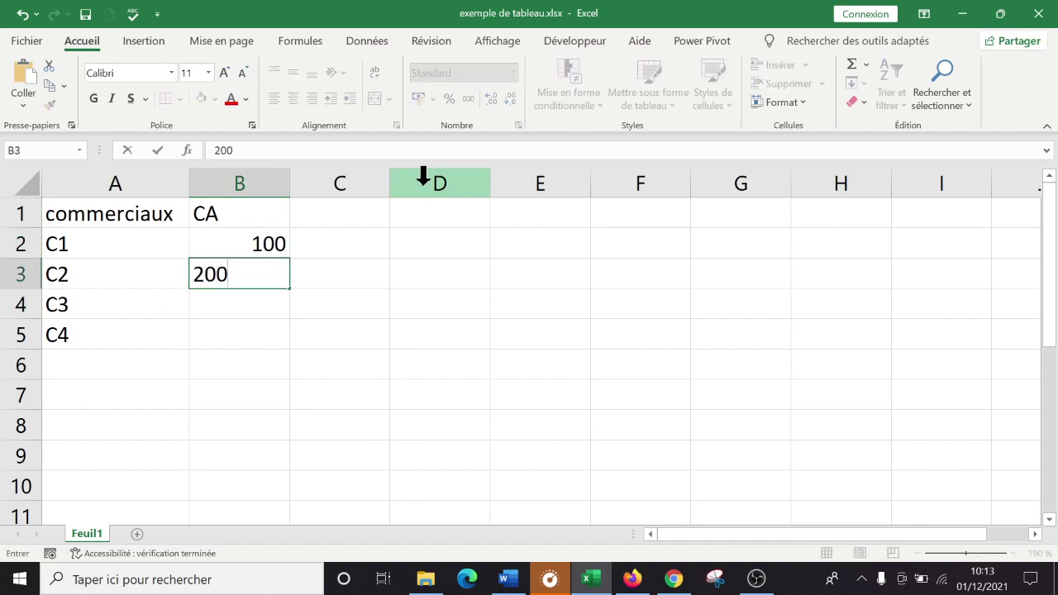
pyautogui.press('Return')
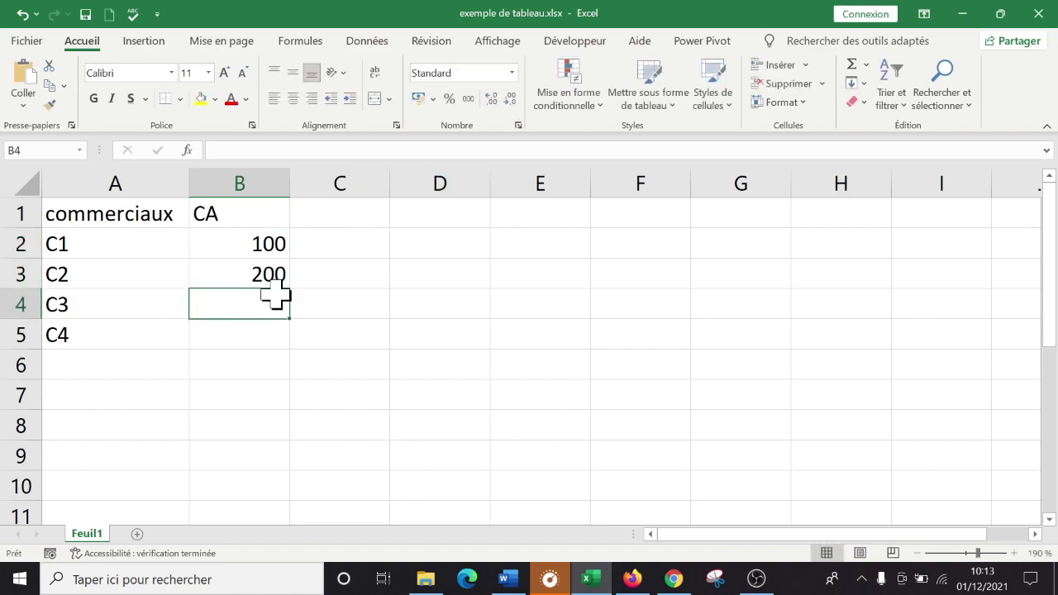
pyautogui.write('150')
pyautogui.press('Return')
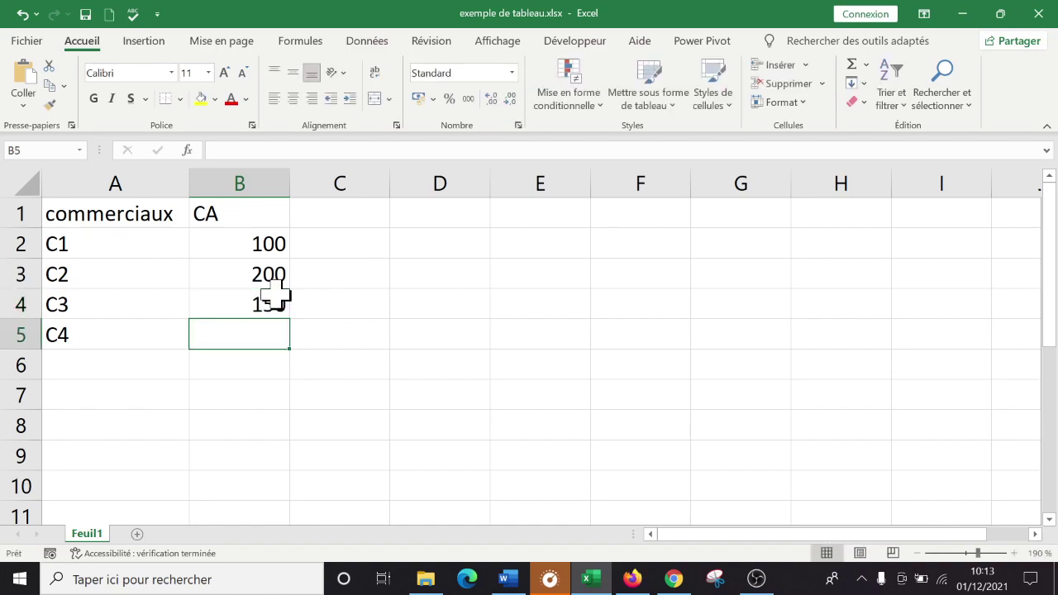
pyautogui.write('220')
pyautogui.press('Return')
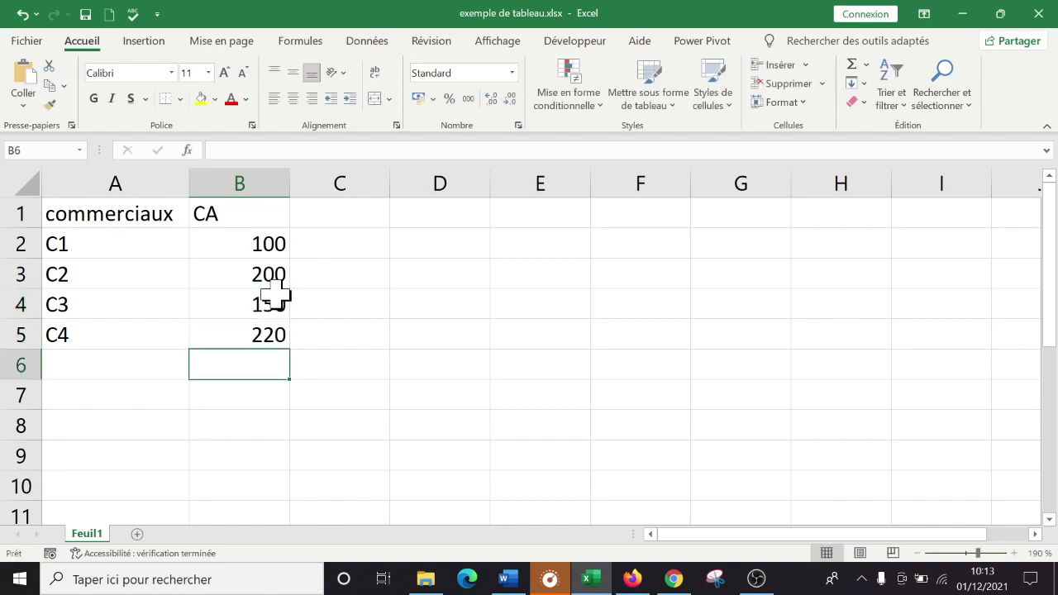
# Step: Enter the label "total" in cell A6, beneath the last commerciaux entry
pyautogui.press('Left')
pyautogui.press('Down')
pyautogui.press('Up')
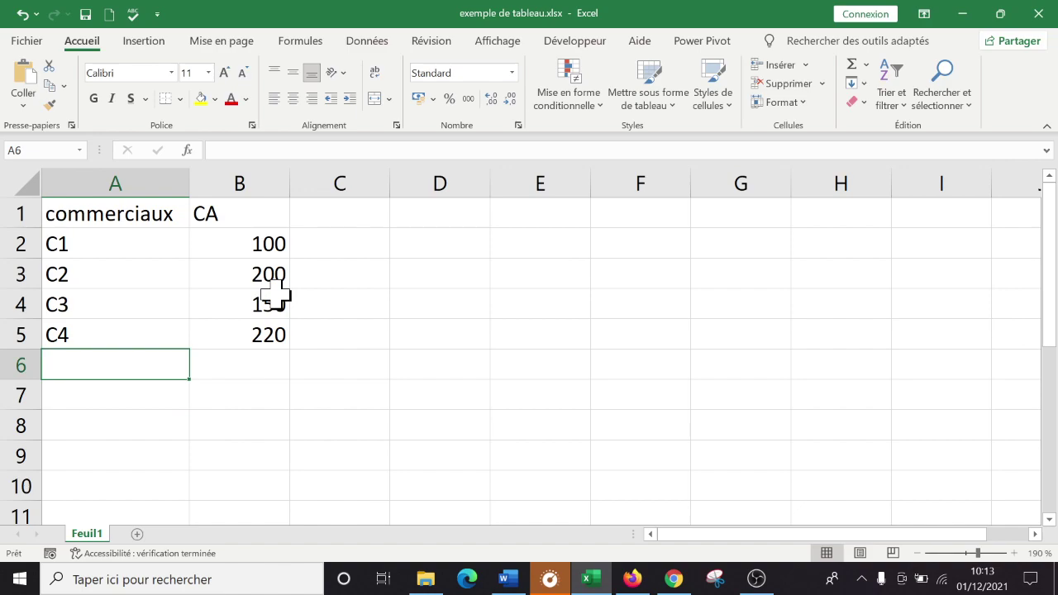
pyautogui.write('to')
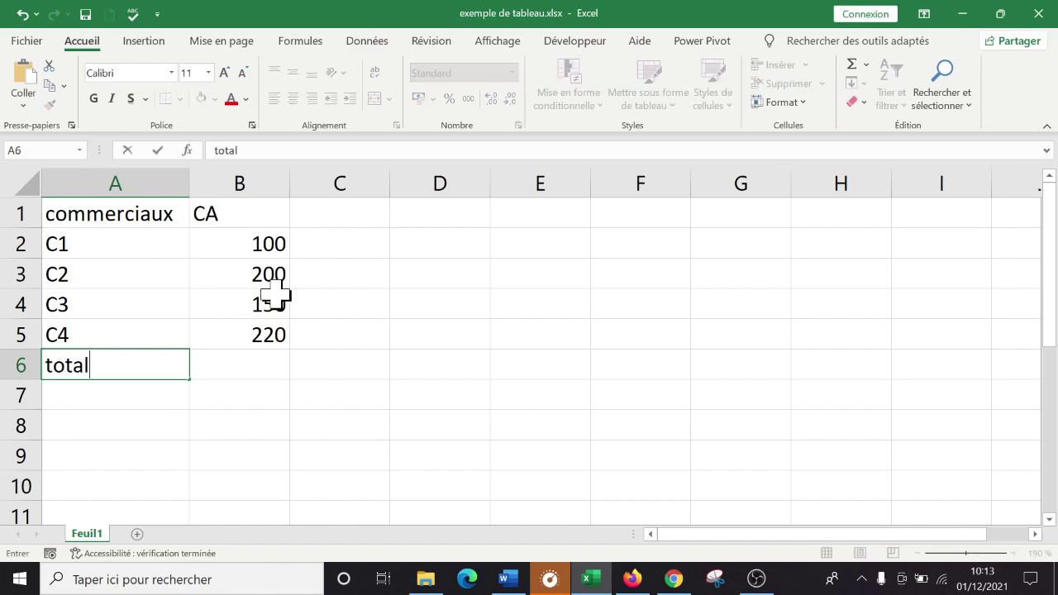
pyautogui.write('tal')
pyautogui.press('Tab')
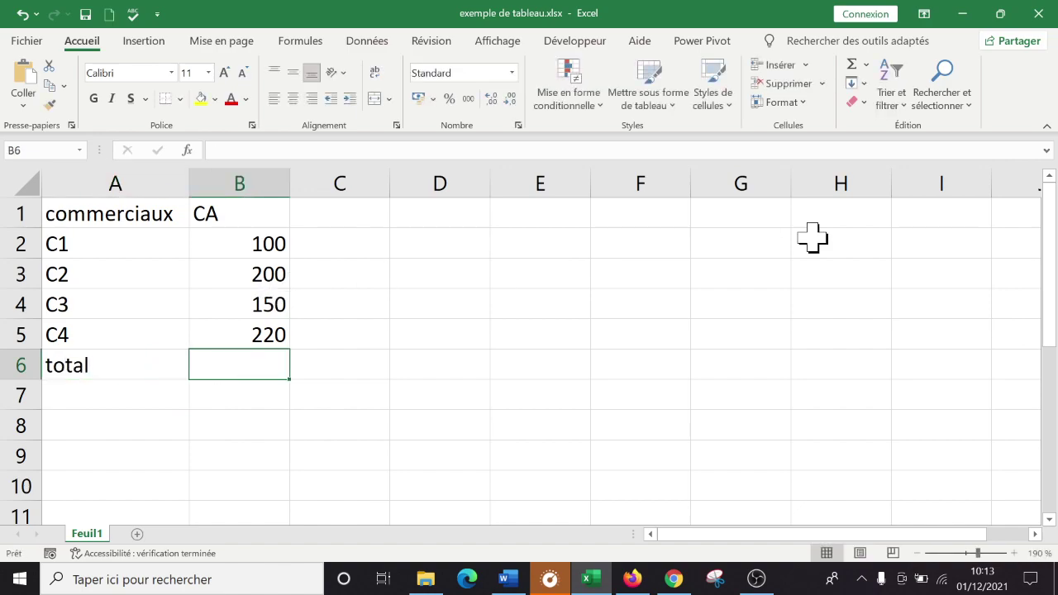
# Step: Calculate the CA total in cell B6 with the formula =somme(B2:B5)
pyautogui.write('=somme(')
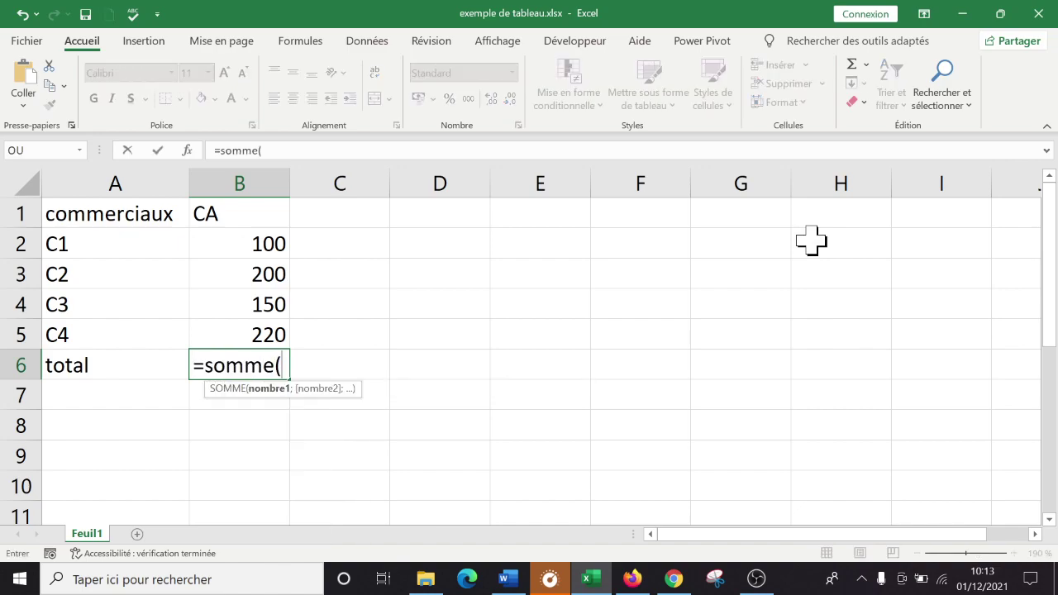
pyautogui.moveTo(206, 242); pyautogui.dragTo(224, 333)
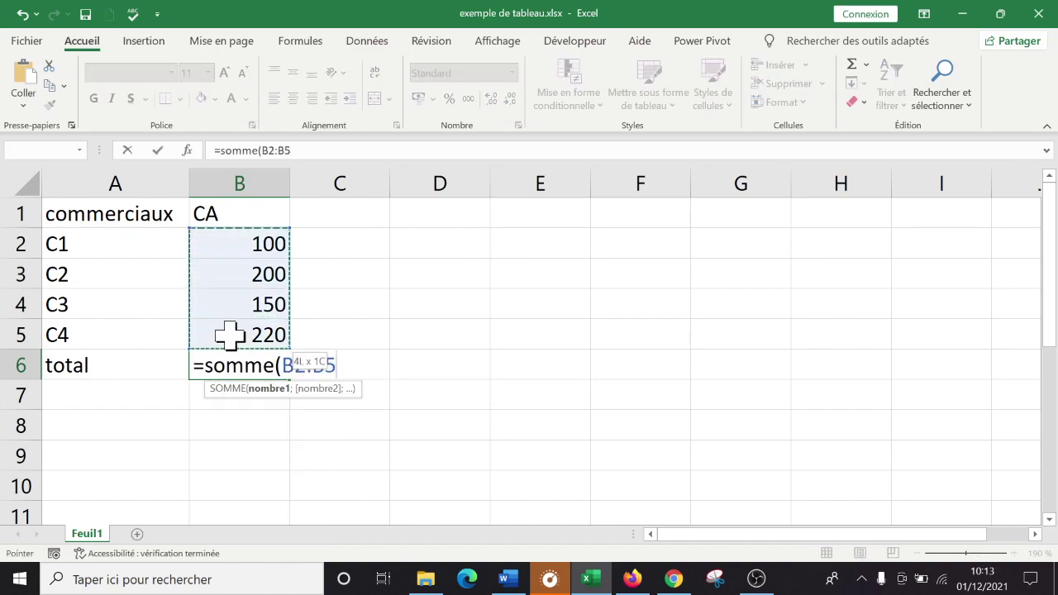
pyautogui.write(')')
pyautogui.press('Return')
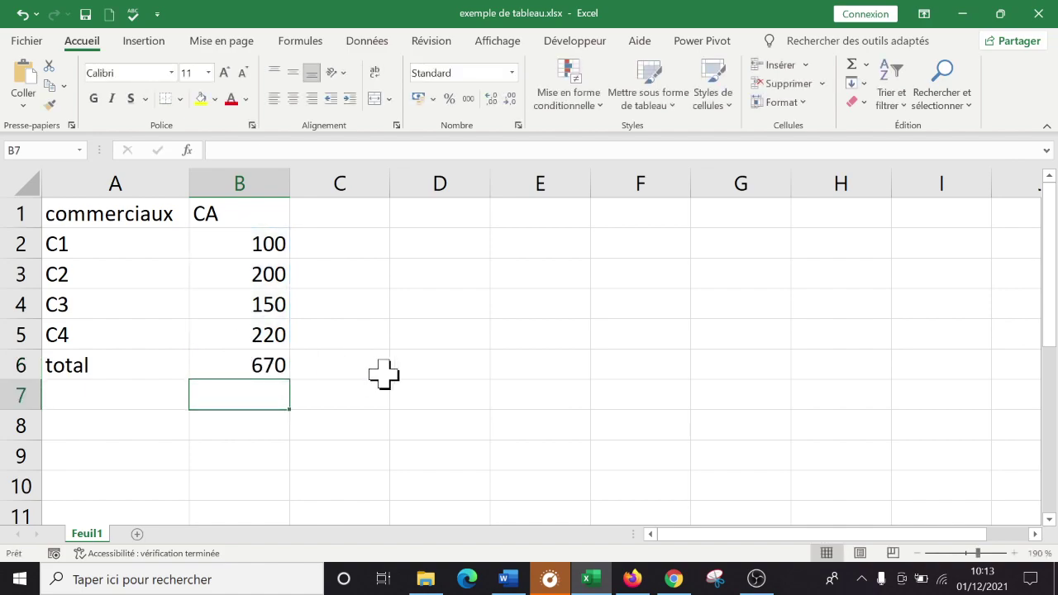
pyautogui.click(401, 365)
# Step: Apply the Accent1 cell style to the header cells A1:B1
pyautogui.moveTo(134, 203); pyautogui.dragTo(236, 205)
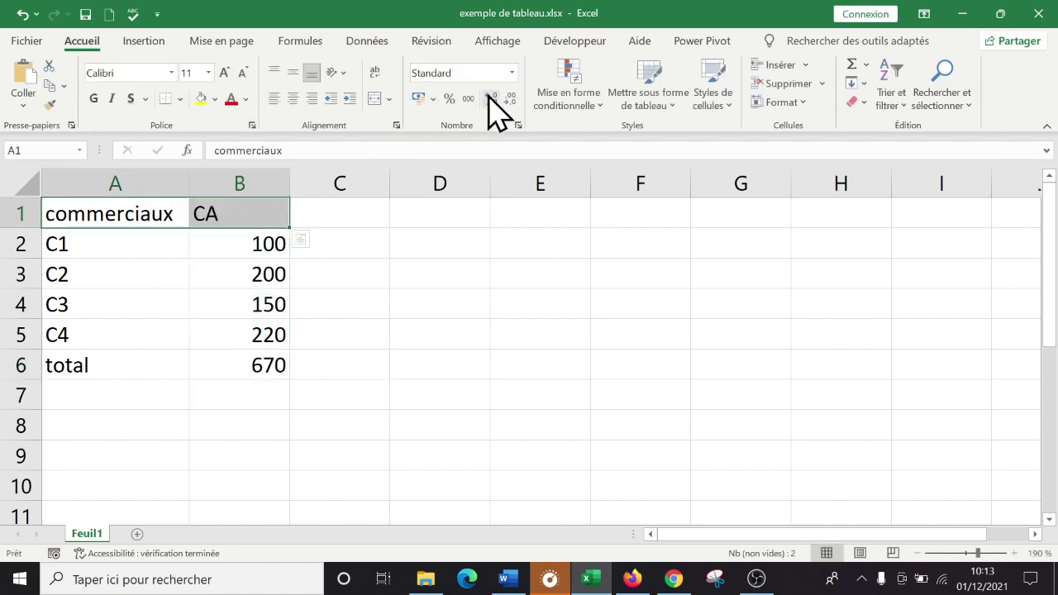
pyautogui.click(725, 108)
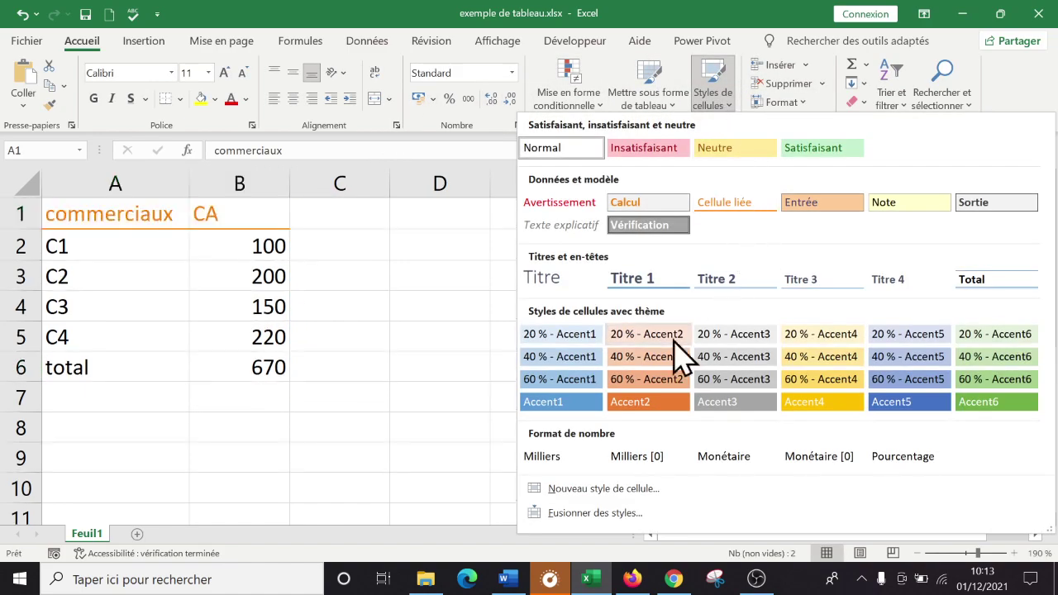
pyautogui.click(562, 409)
pyautogui.click(447, 331)
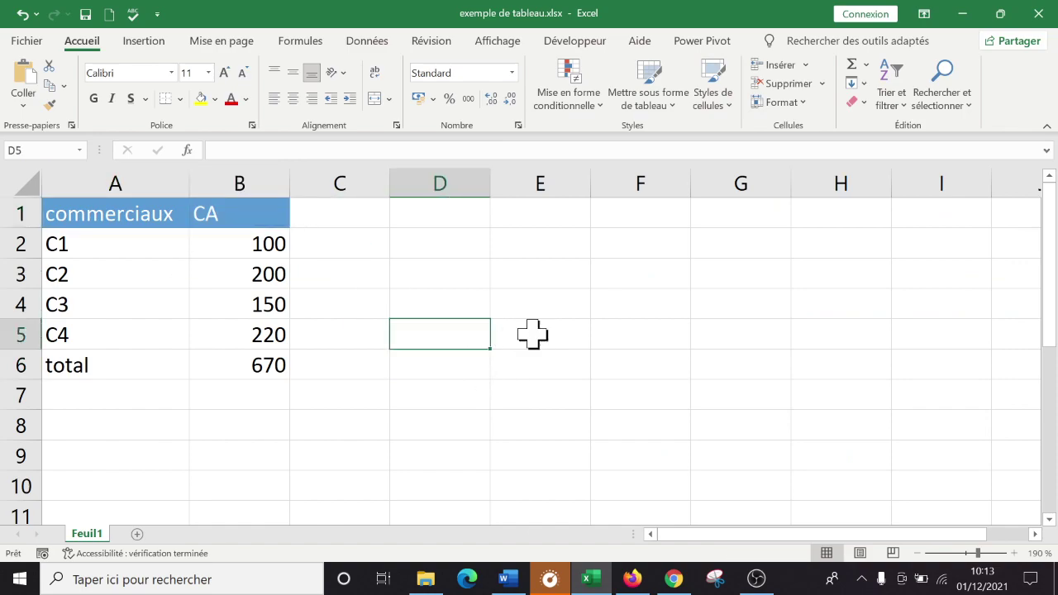
# Step: Apply the Accent3 cell style to the total row, cells A6:B6
pyautogui.moveTo(279, 366); pyautogui.dragTo(153, 361)
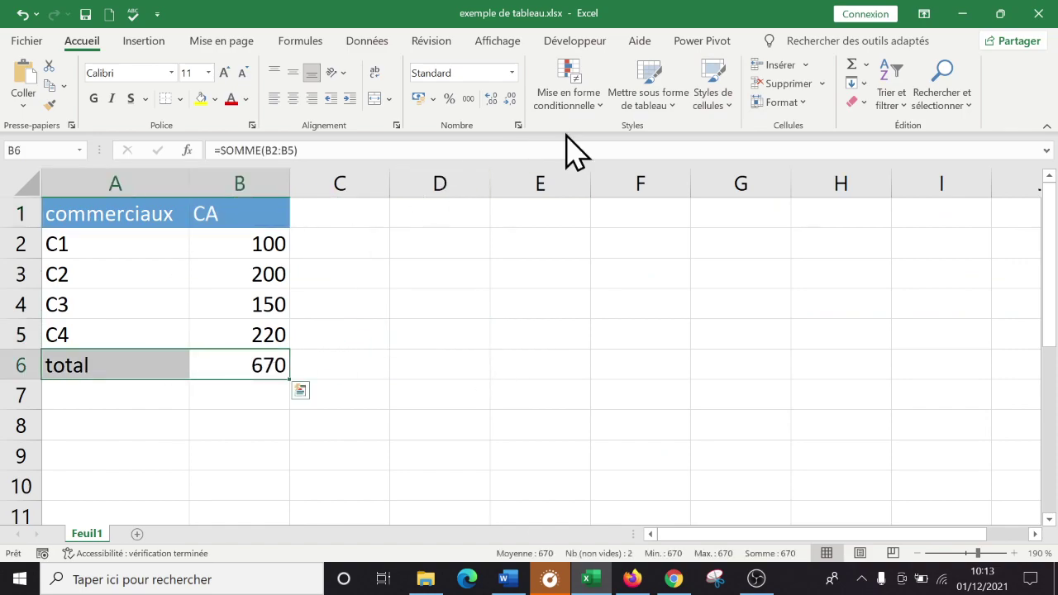
pyautogui.click(732, 110)
pyautogui.click(736, 402)
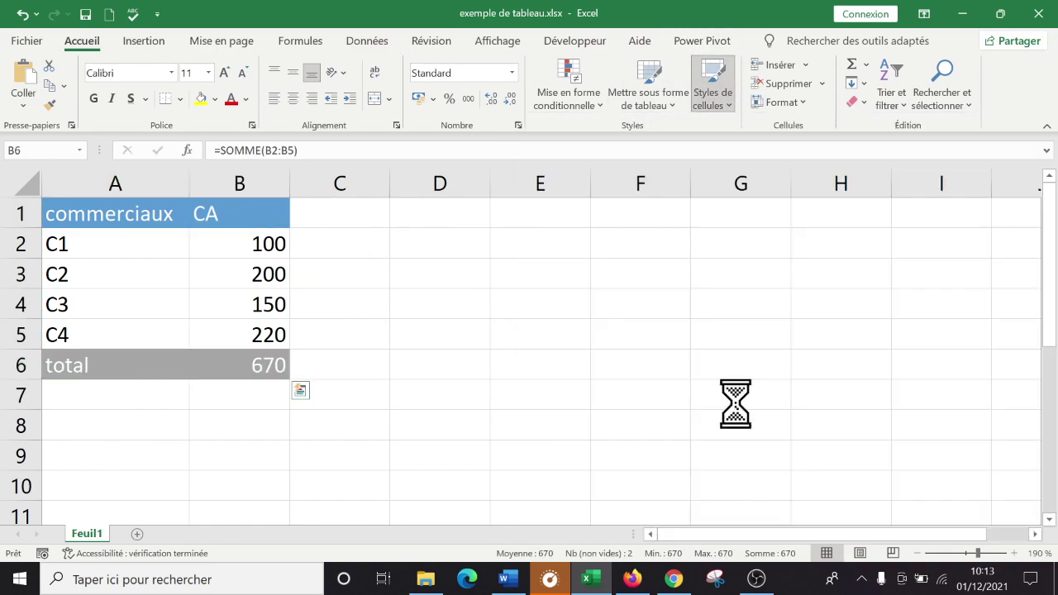
pyautogui.click(493, 327)
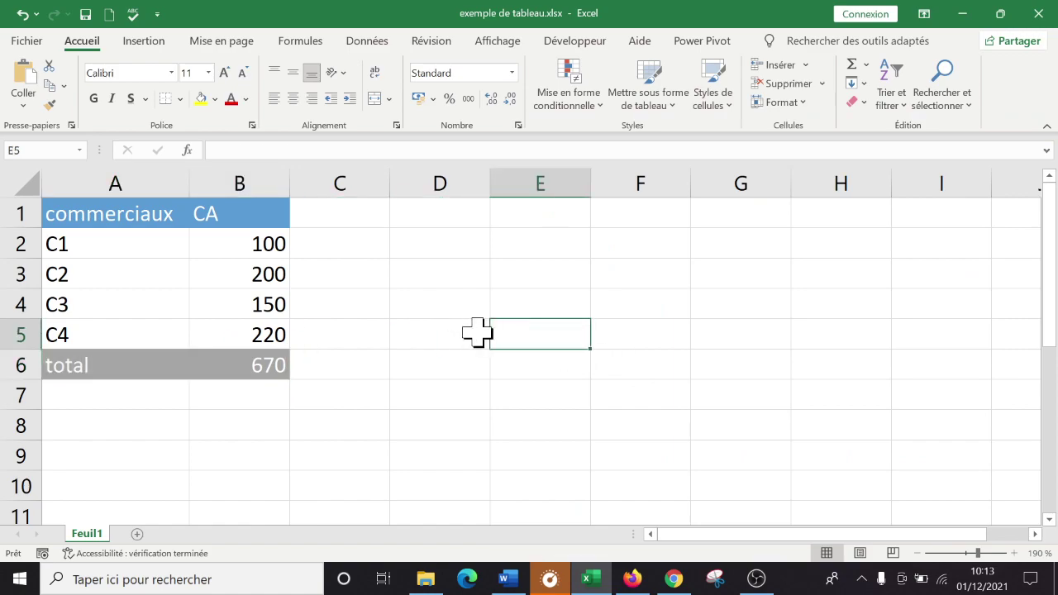
# Step: Copy the whole sales table, cells A1:B6
pyautogui.press('Down')
pyautogui.press('Right')
pyautogui.moveTo(114, 214); pyautogui.dragTo(253, 355)
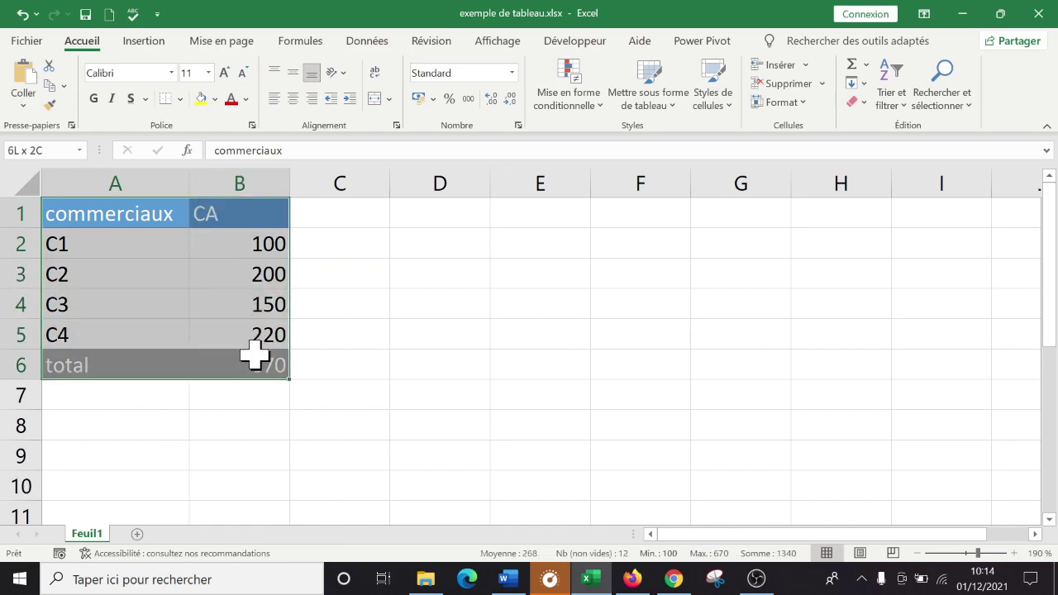
pyautogui.click(87, 266)
pyautogui.hotkey('ctrl', 'a')
pyautogui.moveTo(111, 218); pyautogui.dragTo(266, 354)
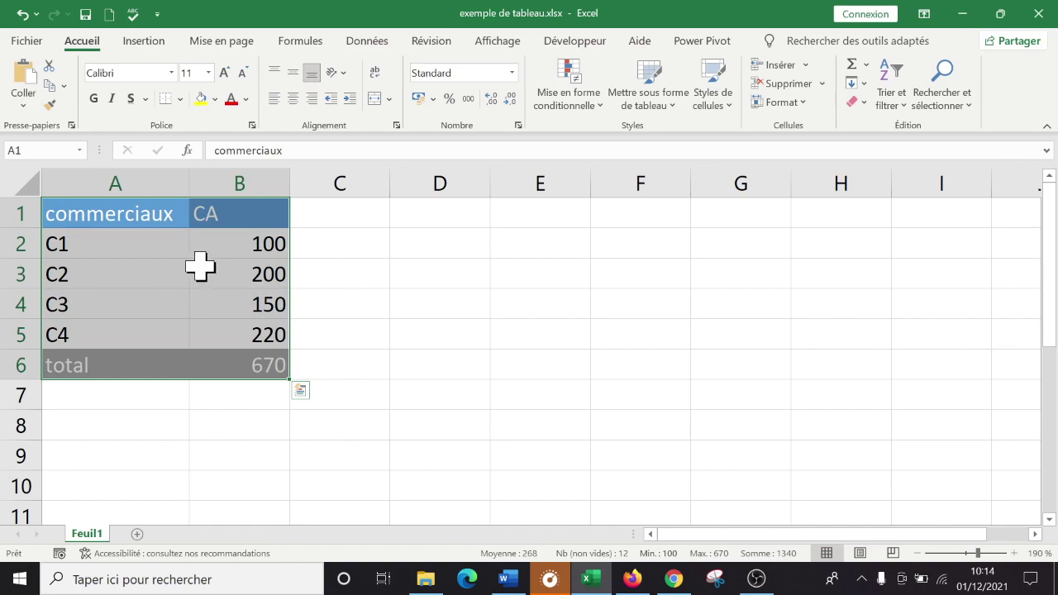
pyautogui.rightClick(145, 265)
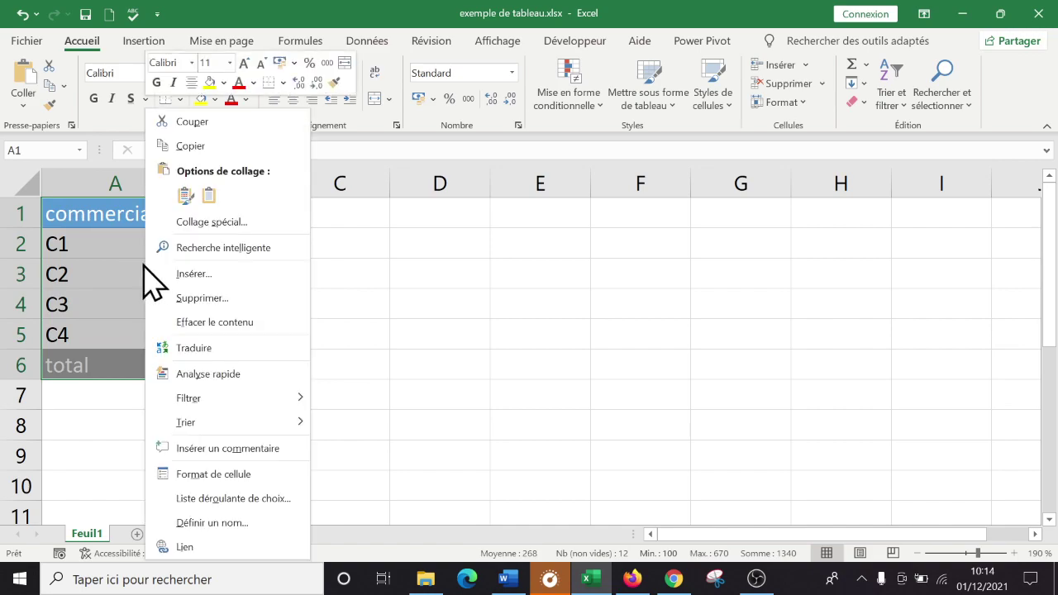
pyautogui.click(206, 147)
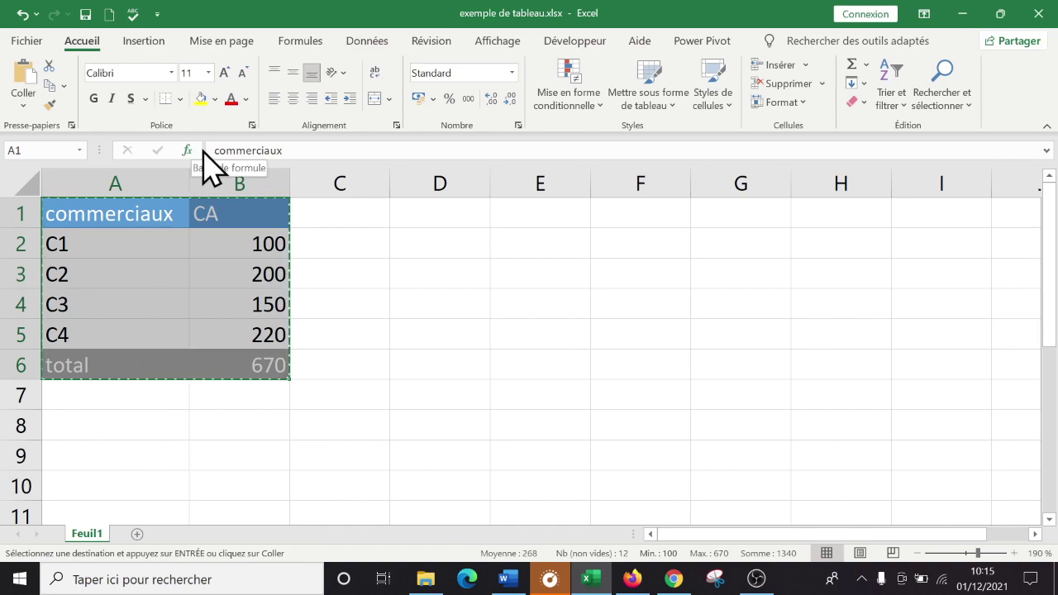
# Step: Switch to tableau.docx in Word, maximize its window and paste the copied table, checking the available paste options
pyautogui.click(516, 583)
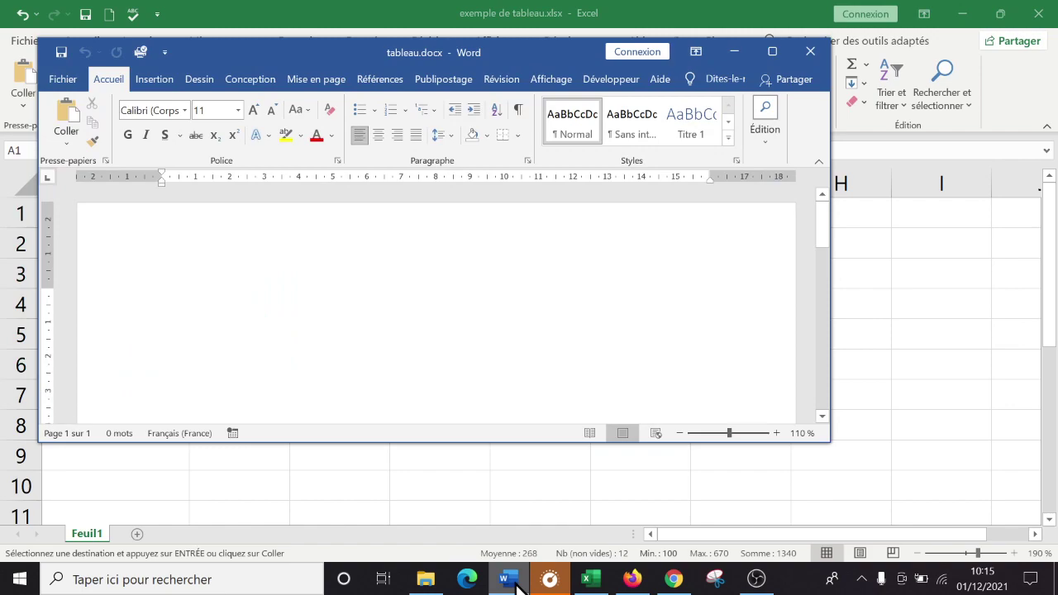
pyautogui.click(772, 52)
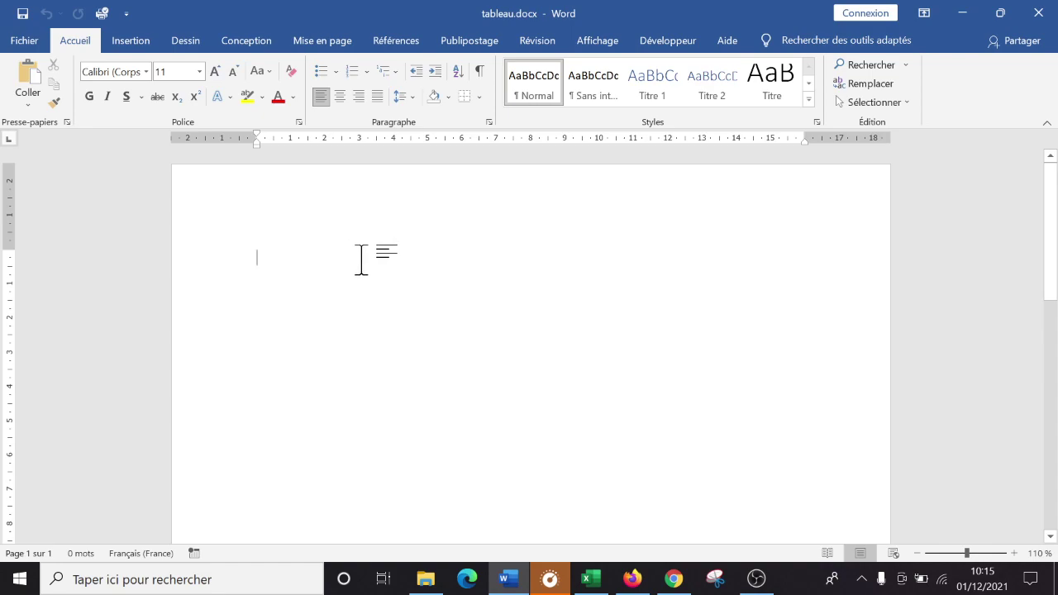
pyautogui.hotkey('ctrl', 'v')
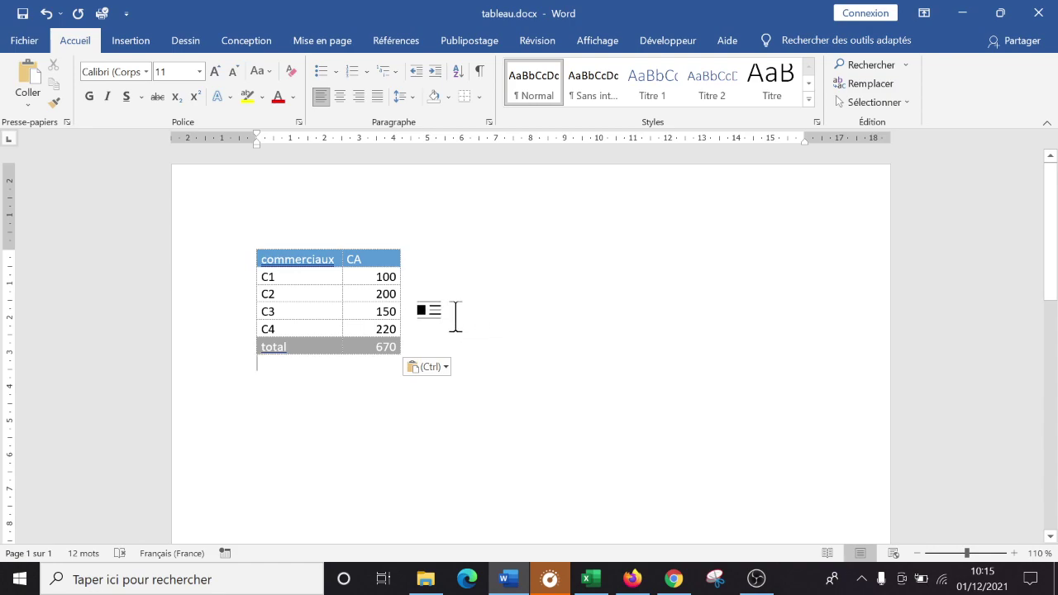
pyautogui.click(445, 367)
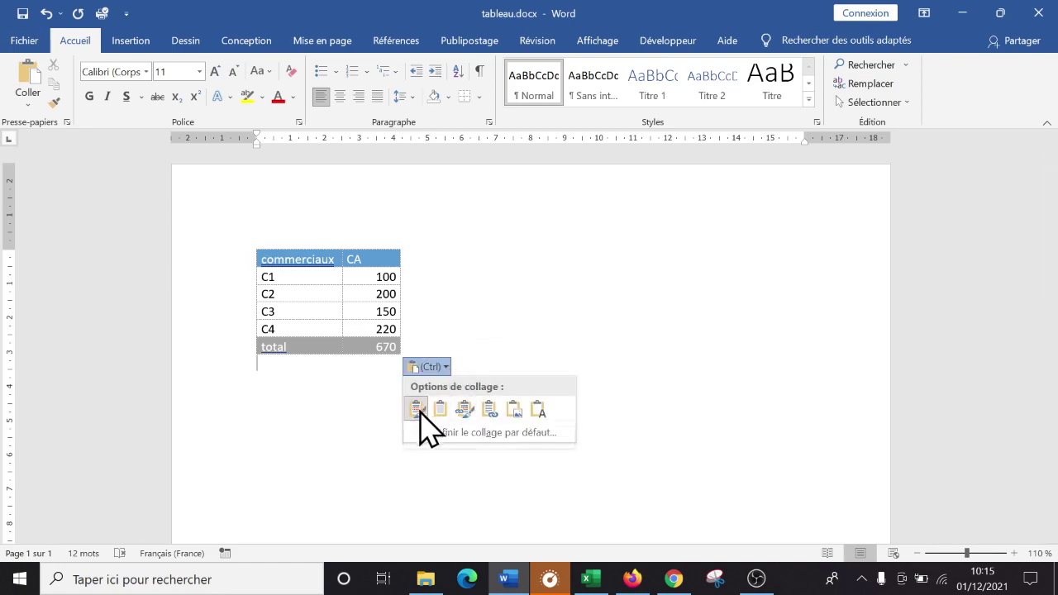
pyautogui.click(292, 363)
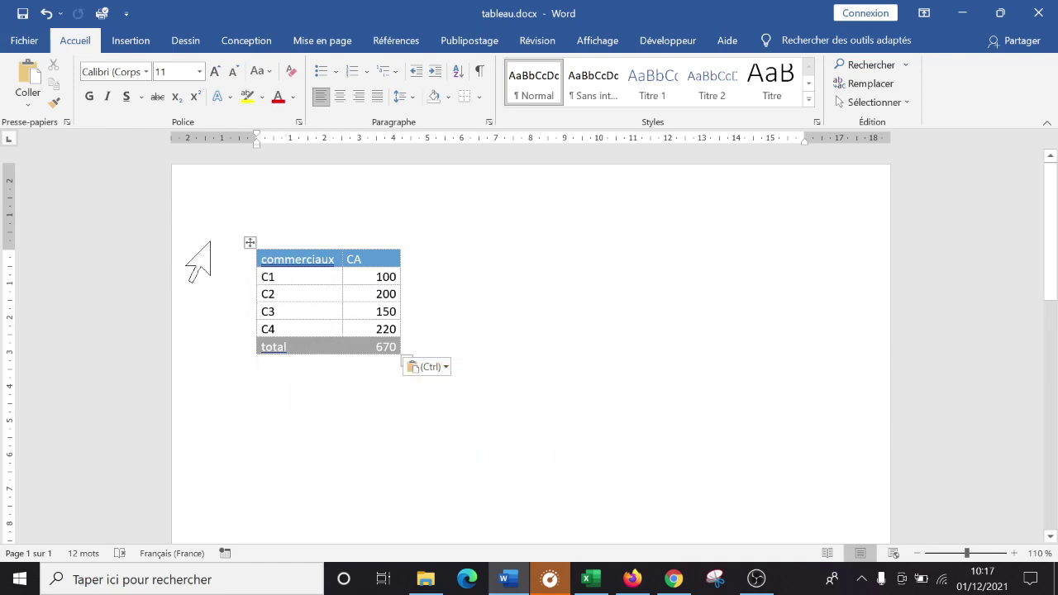
# Step: Delete the entire pasted table from the Word document
pyautogui.click(246, 243)
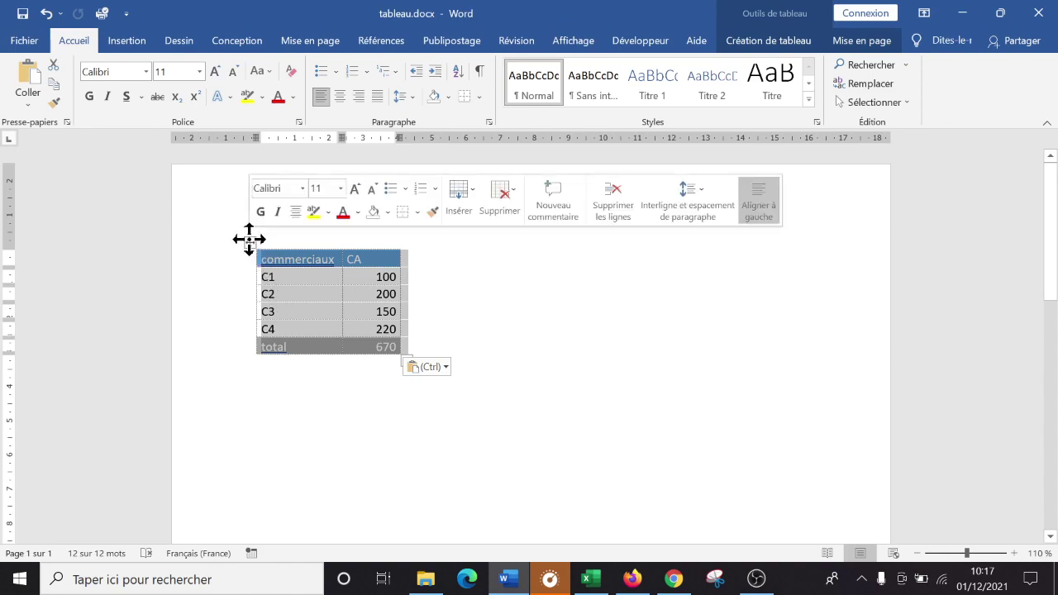
pyautogui.click(517, 188)
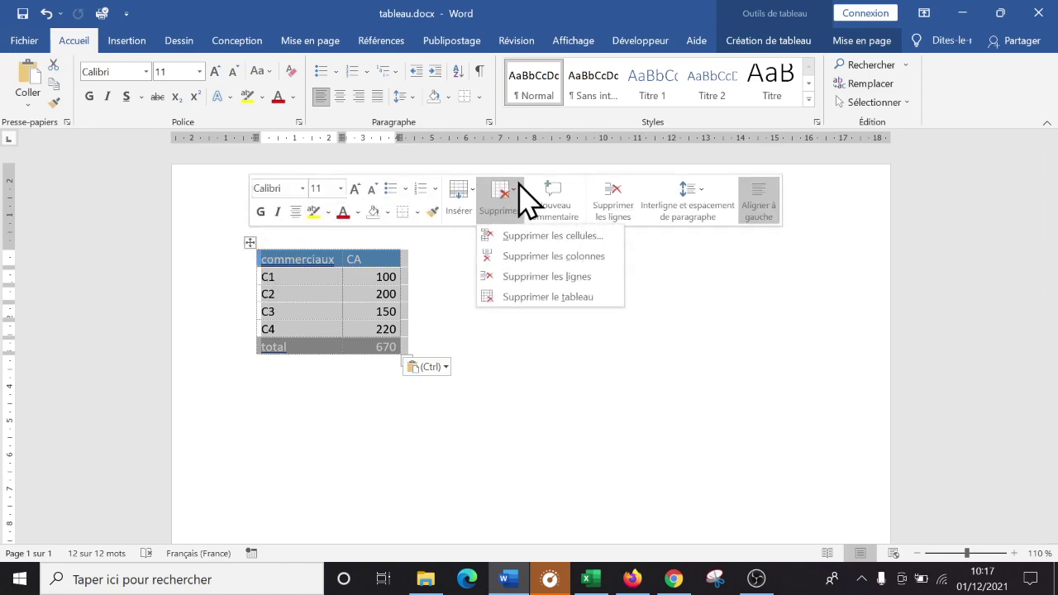
pyautogui.click(552, 297)
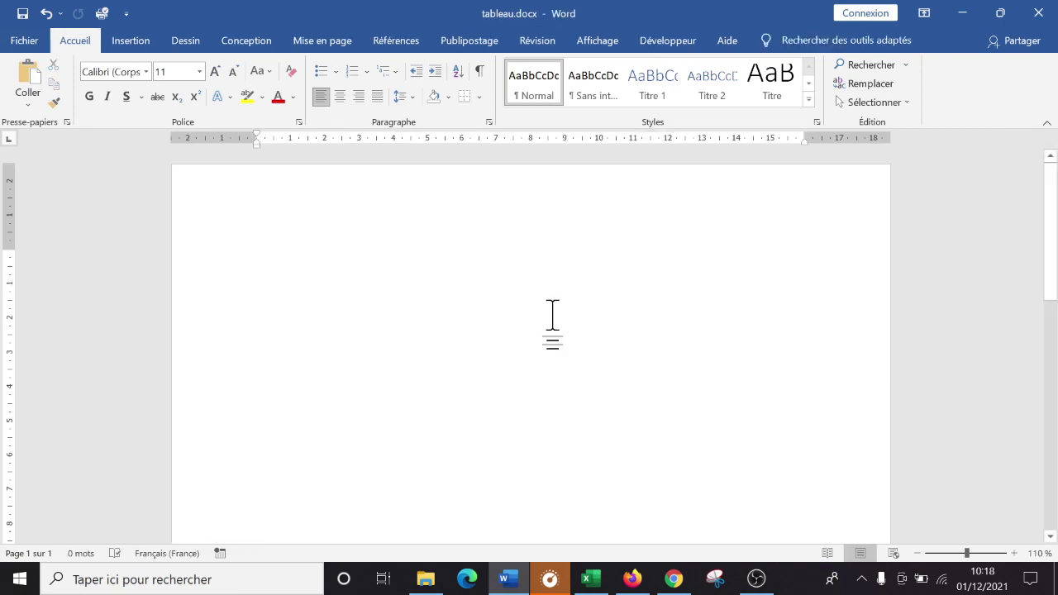
# Step: Switch back to the Excel workbook and apply all borders to the sales table, cells A1:B6
pyautogui.click(590, 578)
pyautogui.click(213, 314)
pyautogui.click(110, 222)
pyautogui.moveTo(110, 221); pyautogui.dragTo(289, 355)
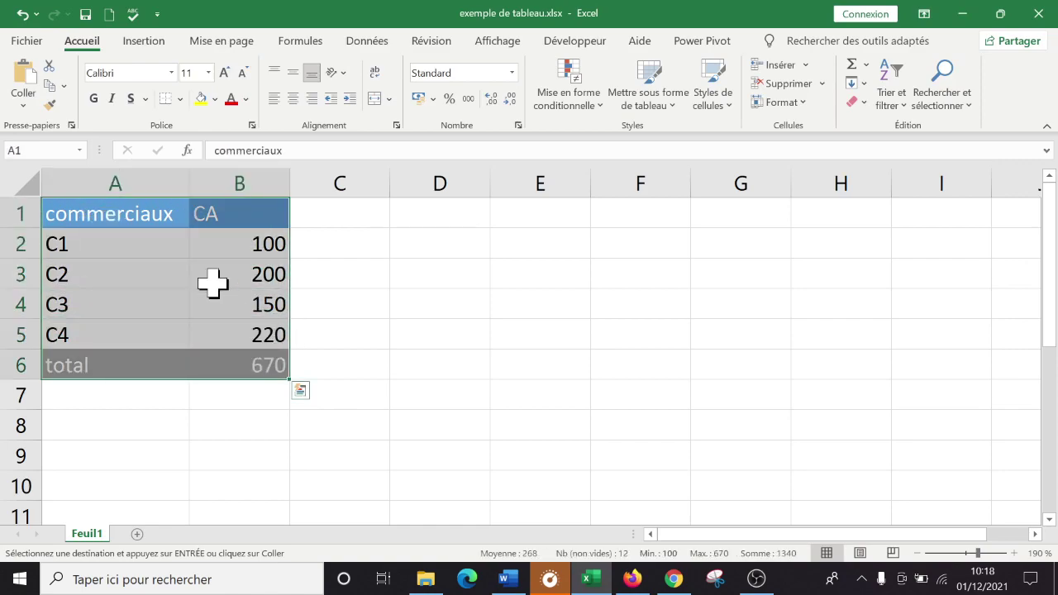
pyautogui.click(180, 99)
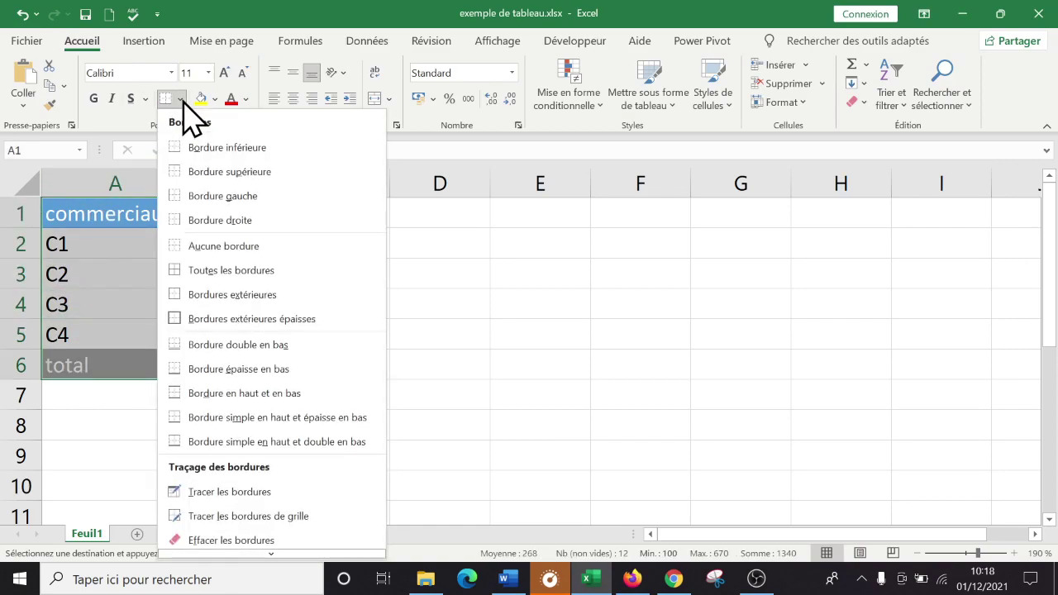
pyautogui.click(233, 270)
pyautogui.click(400, 256)
# Step: Copy the bordered table A1:B6 and paste it into tableau.docx in Word, keeping its Excel formatting
pyautogui.moveTo(145, 219); pyautogui.dragTo(224, 369)
pyautogui.hotkey('ctrl', 'c')
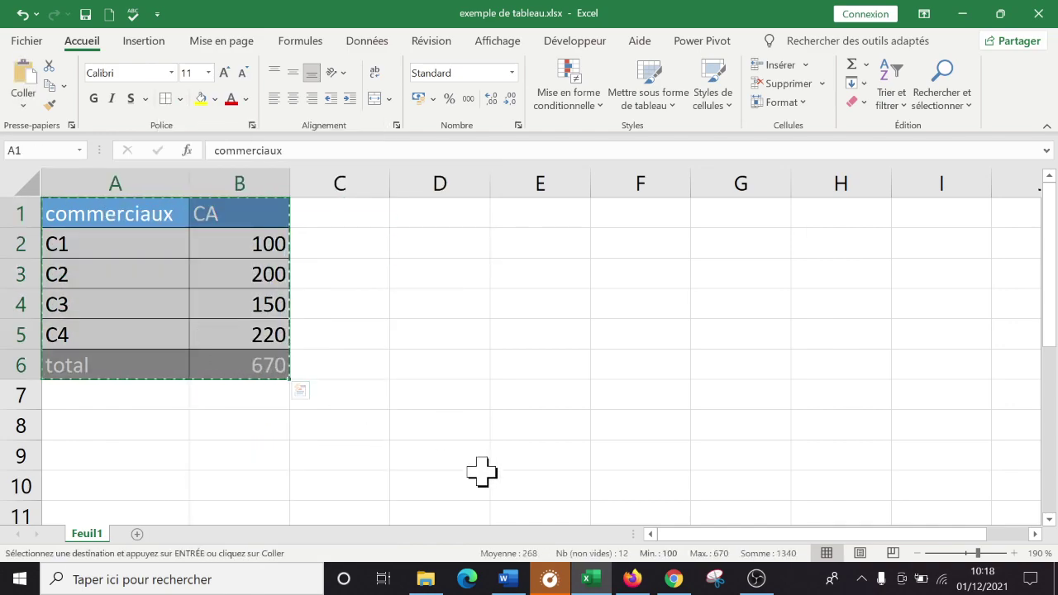
pyautogui.click(588, 578)
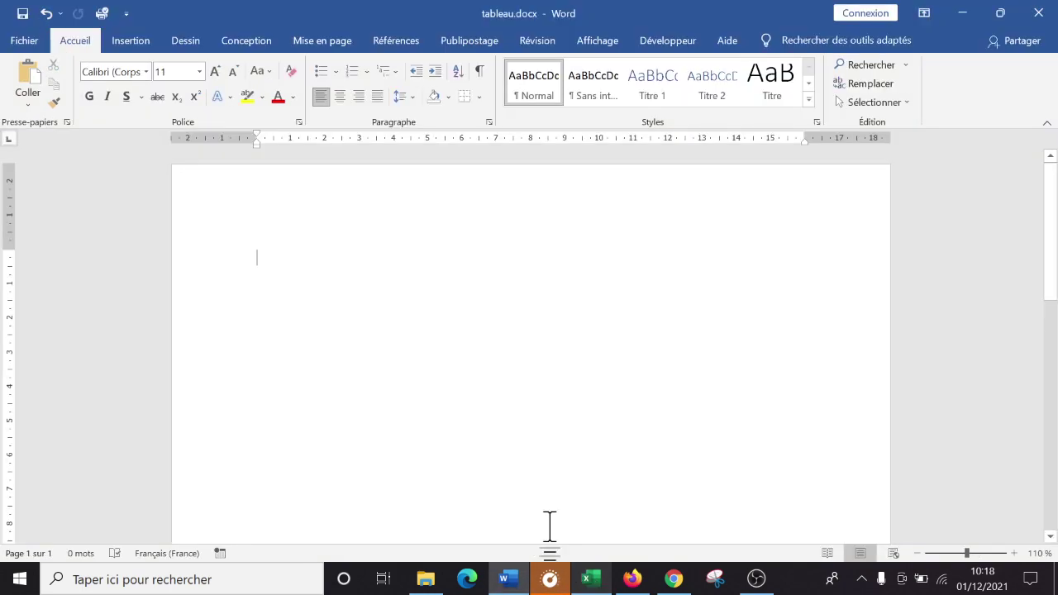
pyautogui.hotkey('ctrl', 'v')
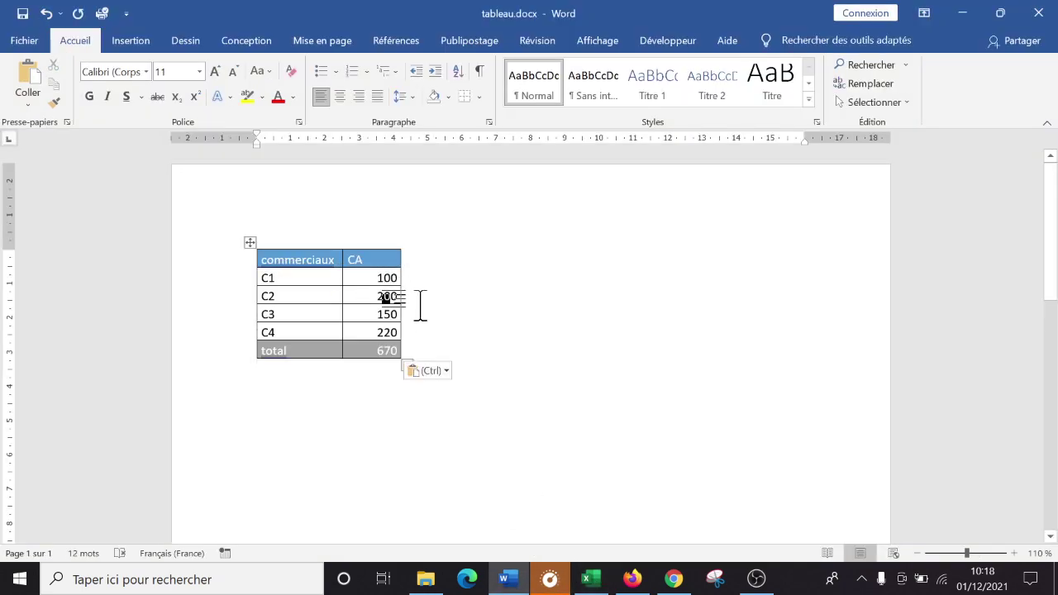
pyautogui.click(446, 373)
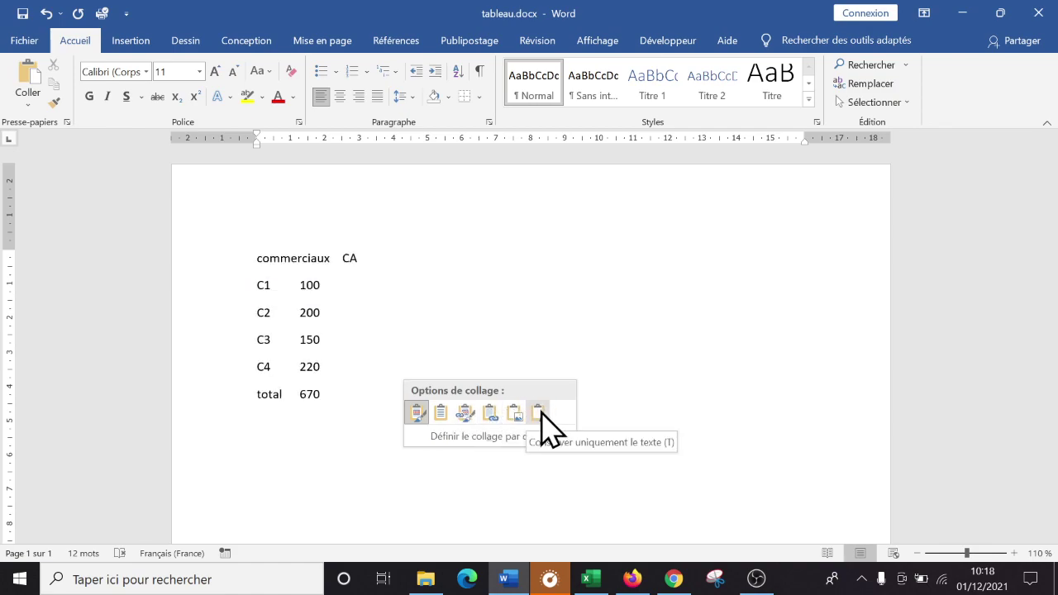
pyautogui.click(419, 413)
pyautogui.click(446, 294)
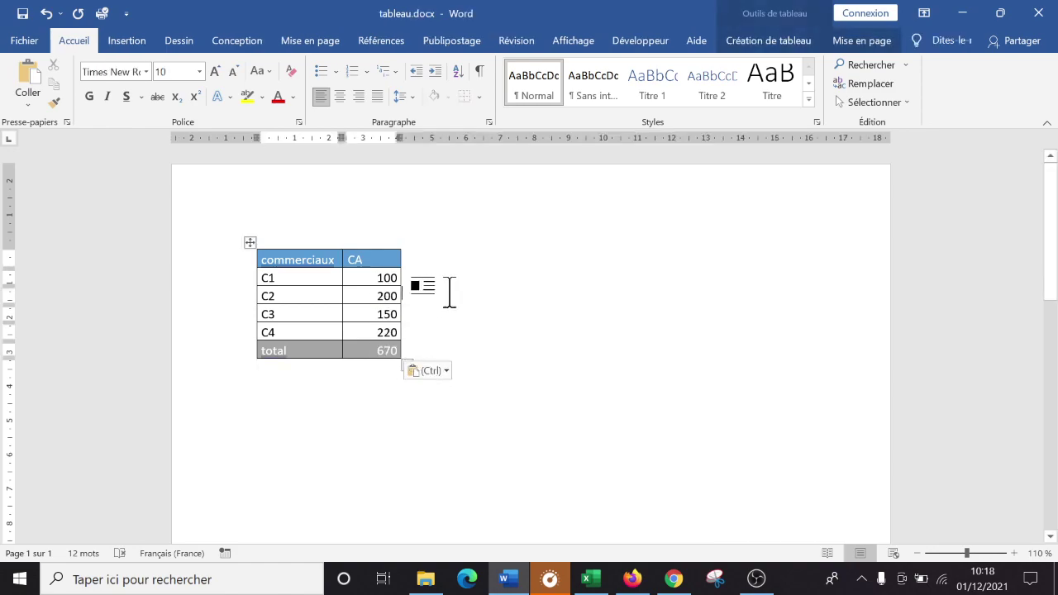
# Step: Resize the pasted table freehand to rows about 0.58 cm high and columns about 2.44 cm and 1.65 cm wide
pyautogui.click(321, 394)
pyautogui.click(330, 293)
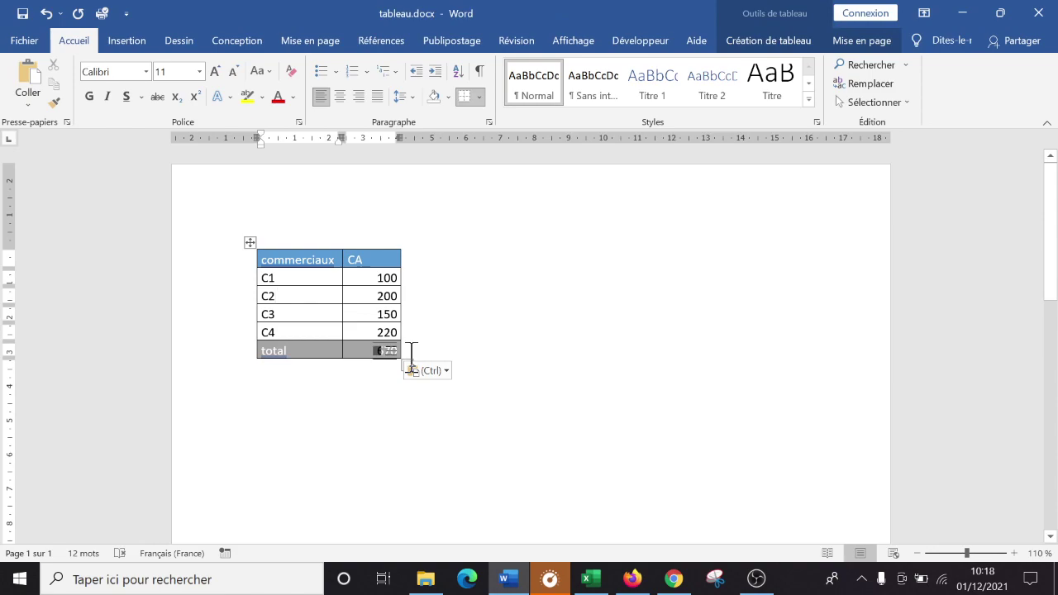
pyautogui.click(397, 275)
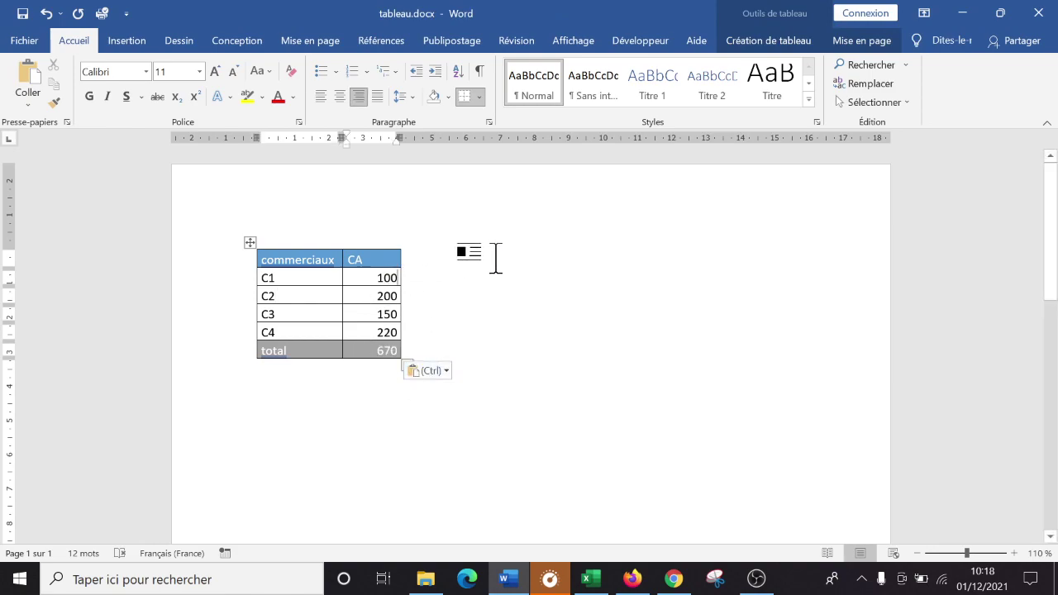
pyautogui.click(495, 258)
pyautogui.moveTo(405, 362)
pyautogui.mouseDown()
pyautogui.moveTo(449, 371)
pyautogui.moveTo(398, 369)
pyautogui.mouseUp()
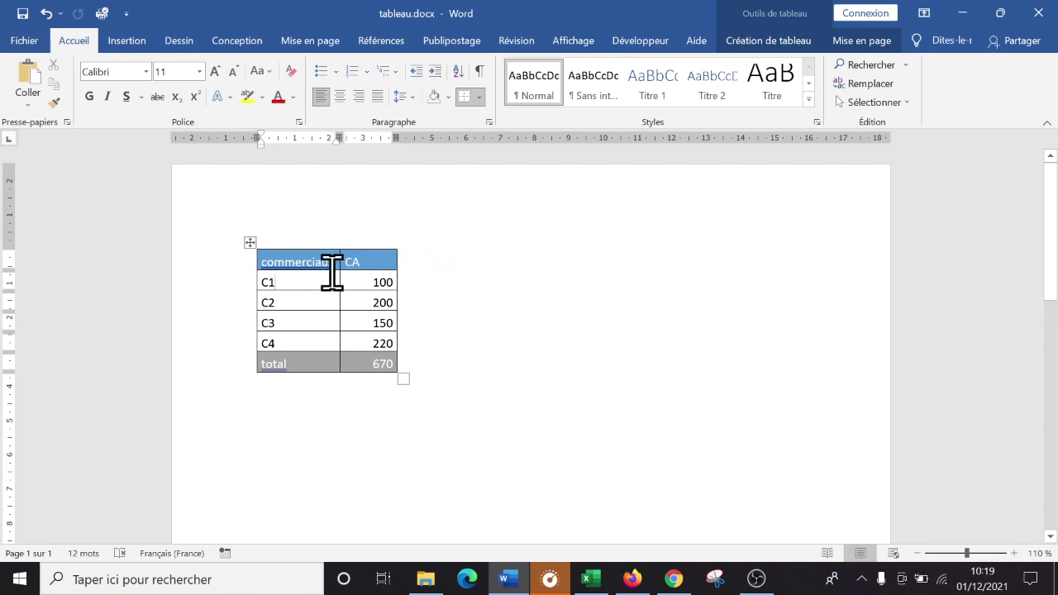
# Step: Examine the table design options and the table layout settings, including cell height and width
pyautogui.click(859, 43)
pyautogui.click(794, 43)
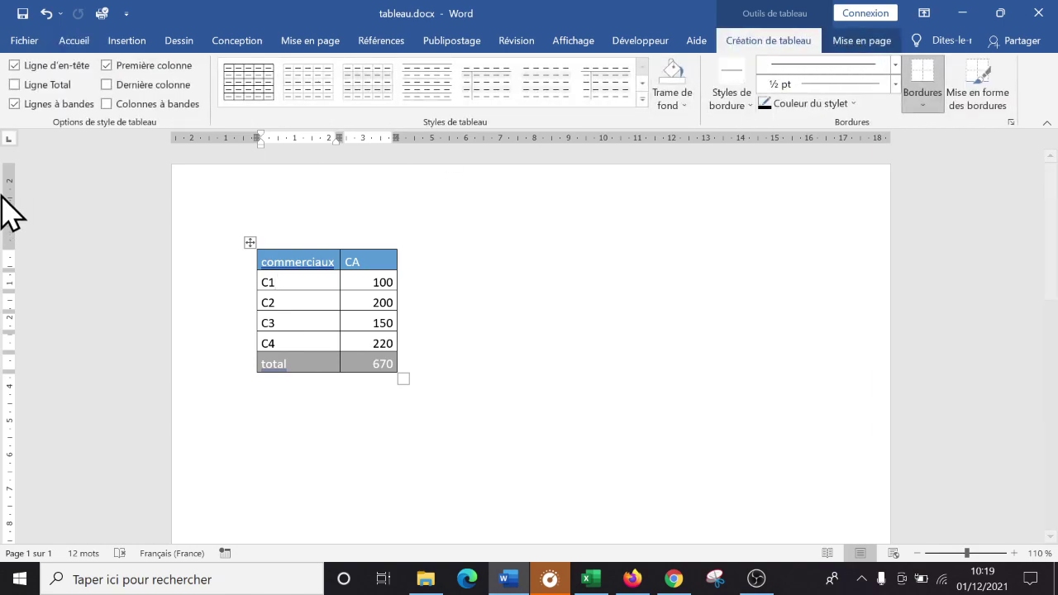
pyautogui.click(851, 43)
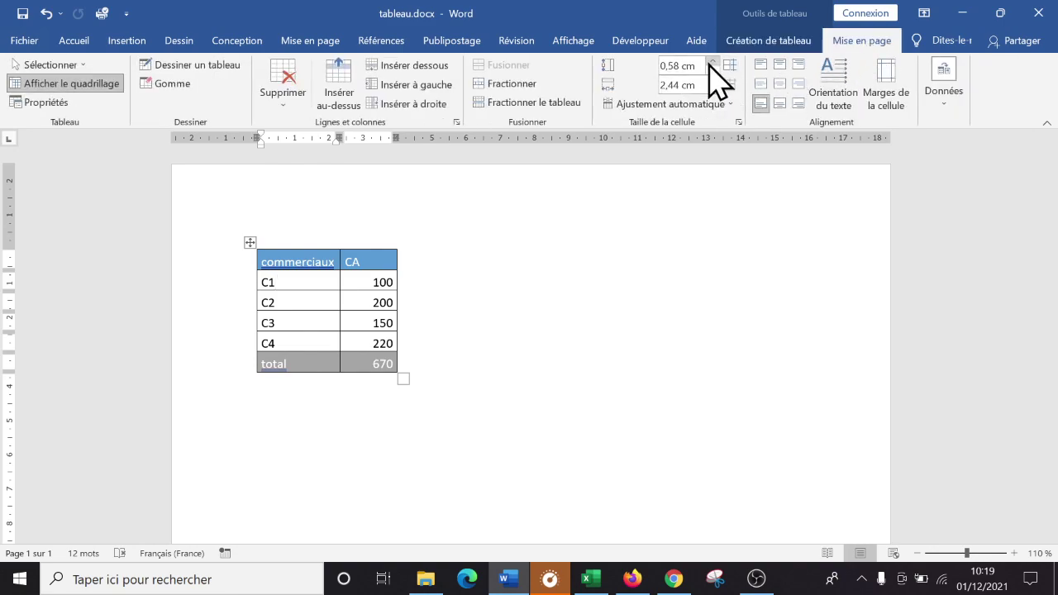
pyautogui.click(353, 284)
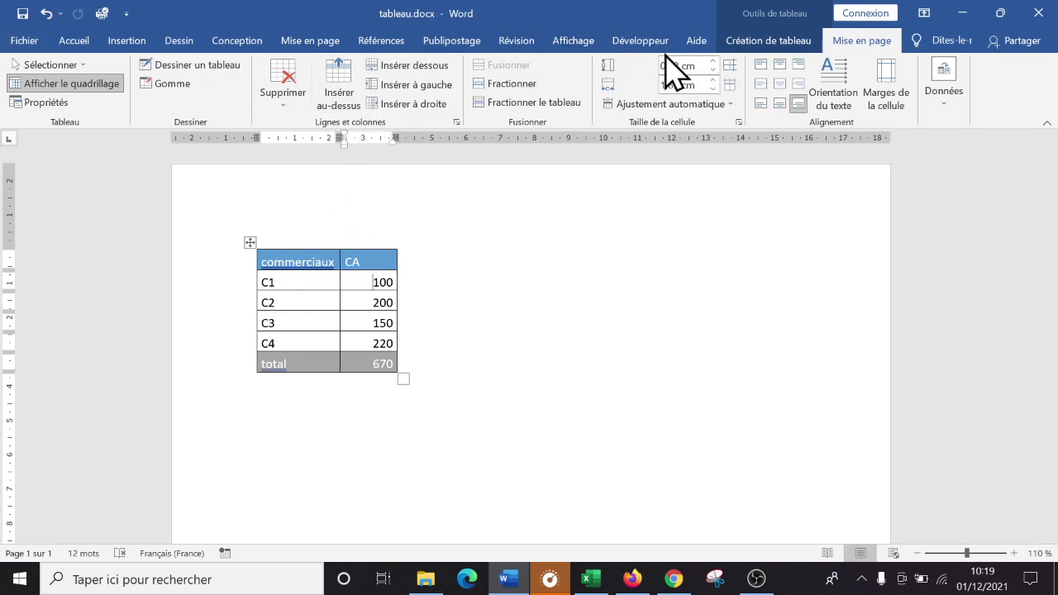
pyautogui.click(777, 43)
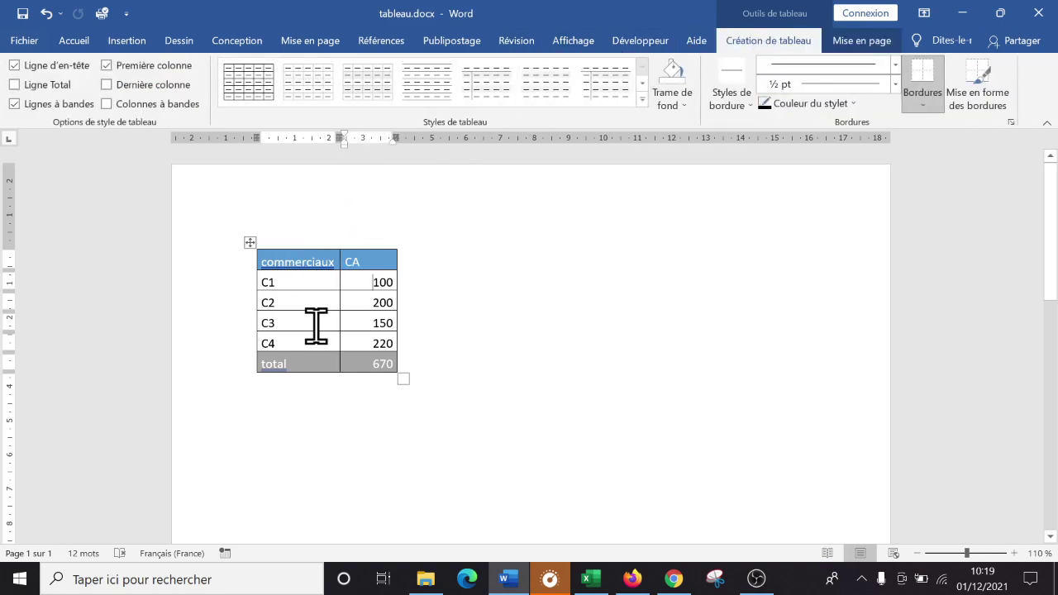
pyautogui.click(859, 41)
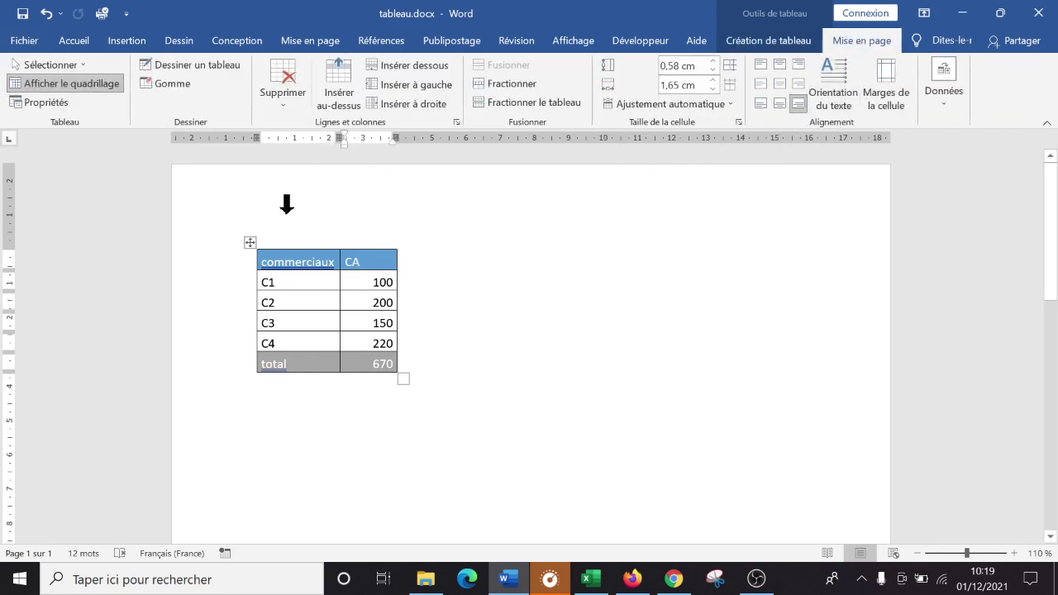
# Step: Center the whole table horizontally on the page
pyautogui.click(248, 244)
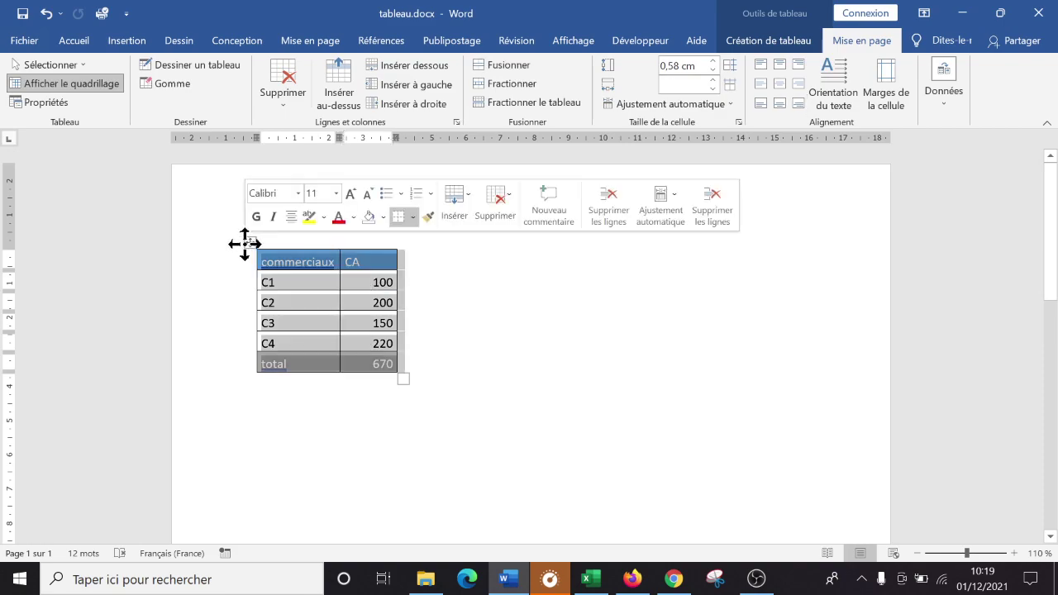
pyautogui.click(74, 41)
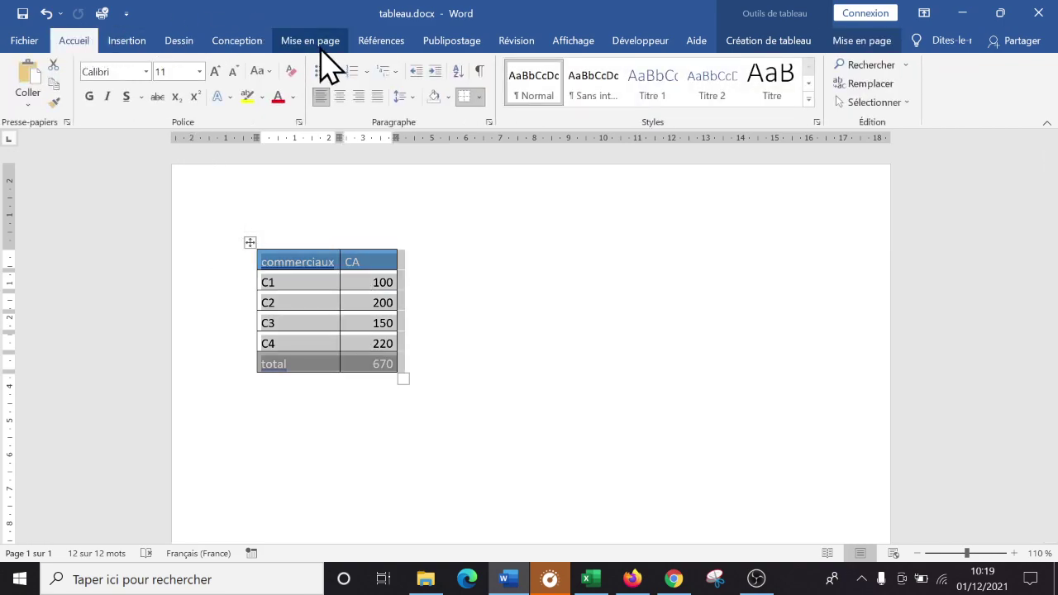
pyautogui.click(340, 97)
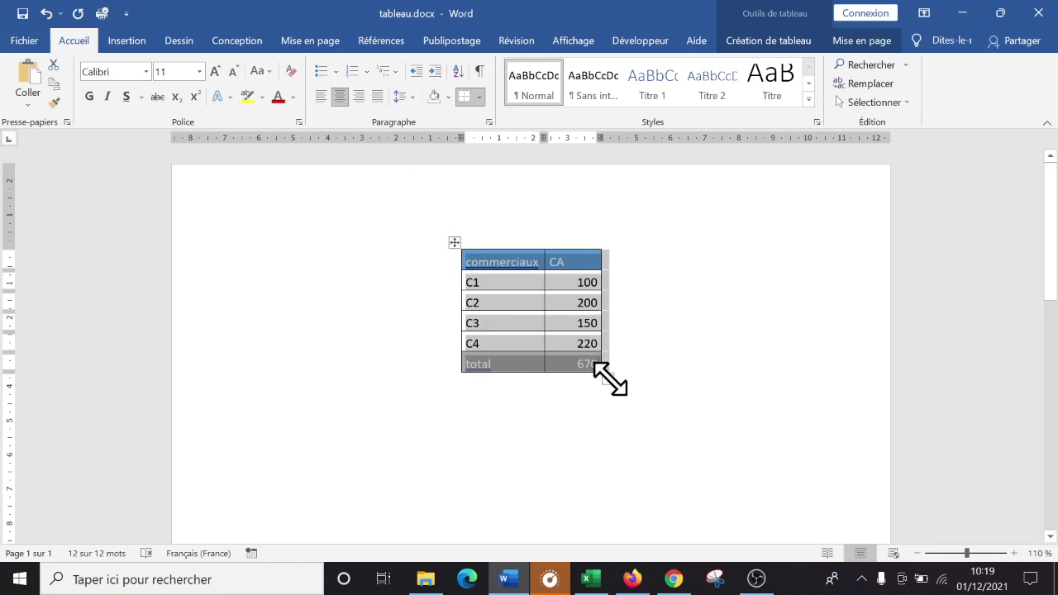
pyautogui.click(539, 308)
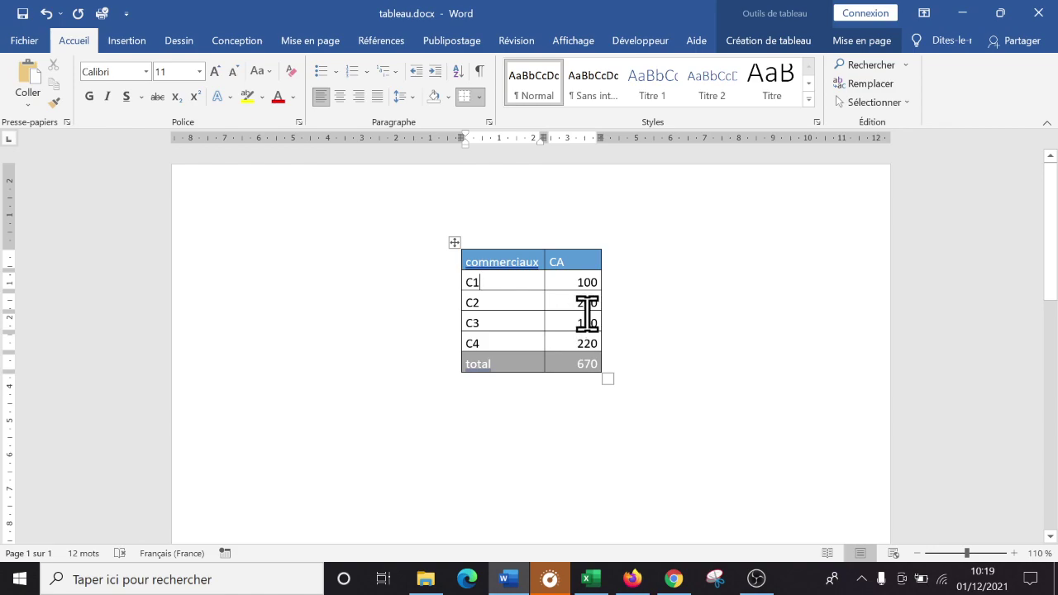
pyautogui.click(588, 580)
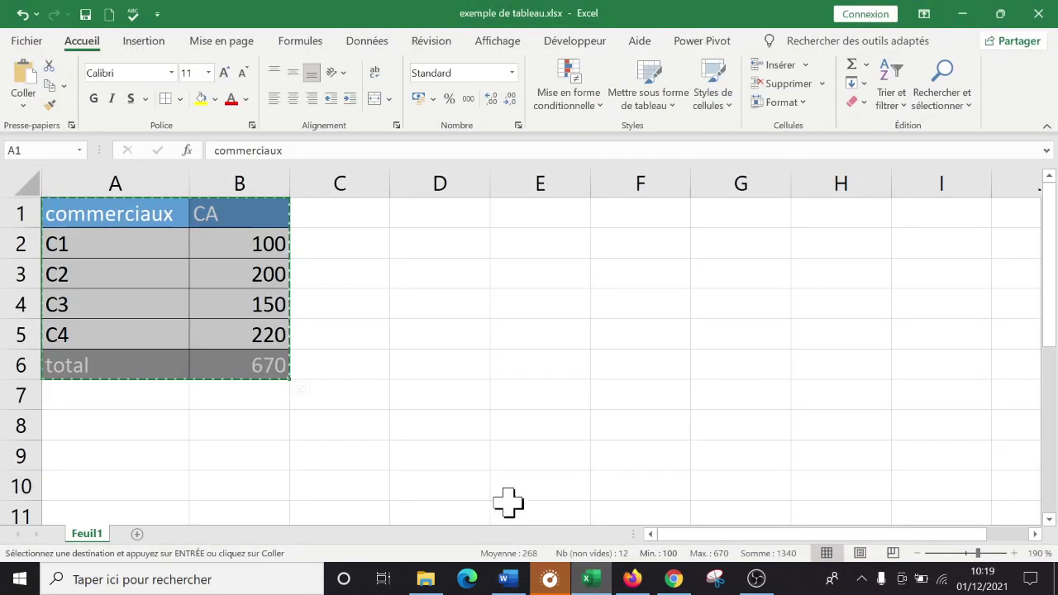
pyautogui.click(447, 315)
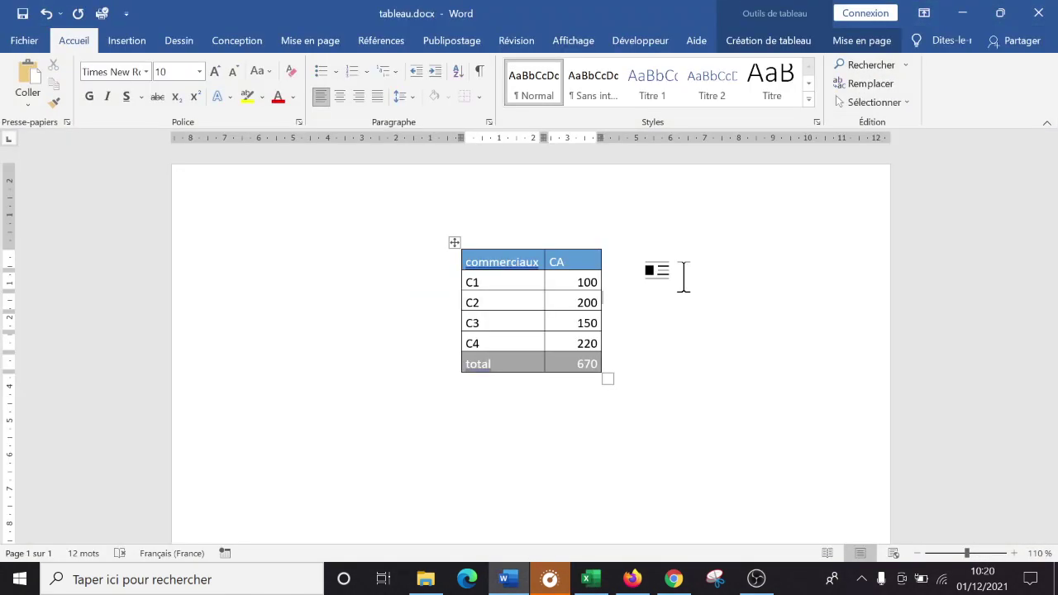
pyautogui.click(507, 578)
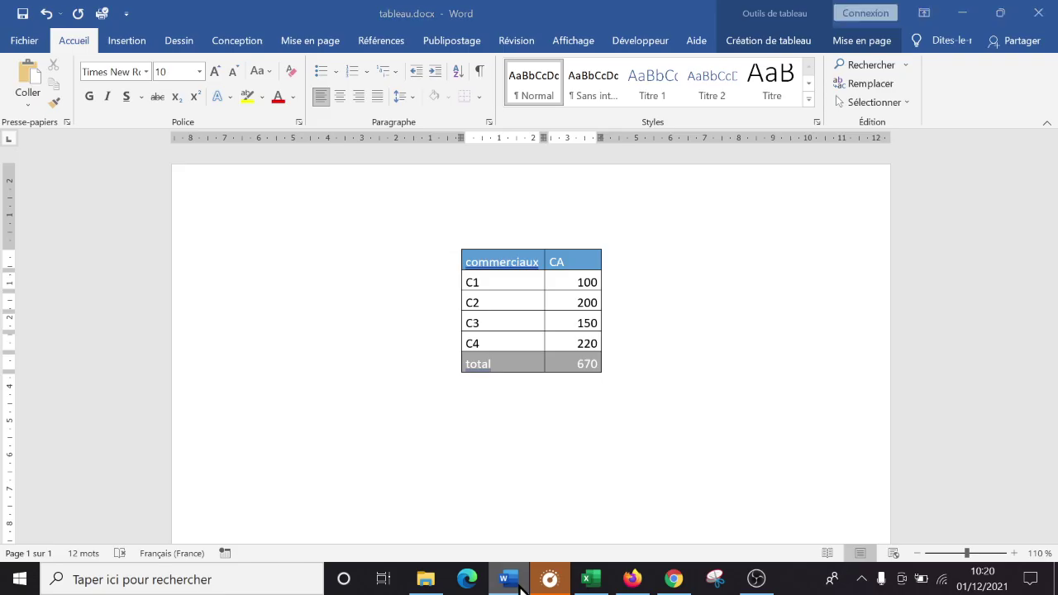
pyautogui.click(507, 580)
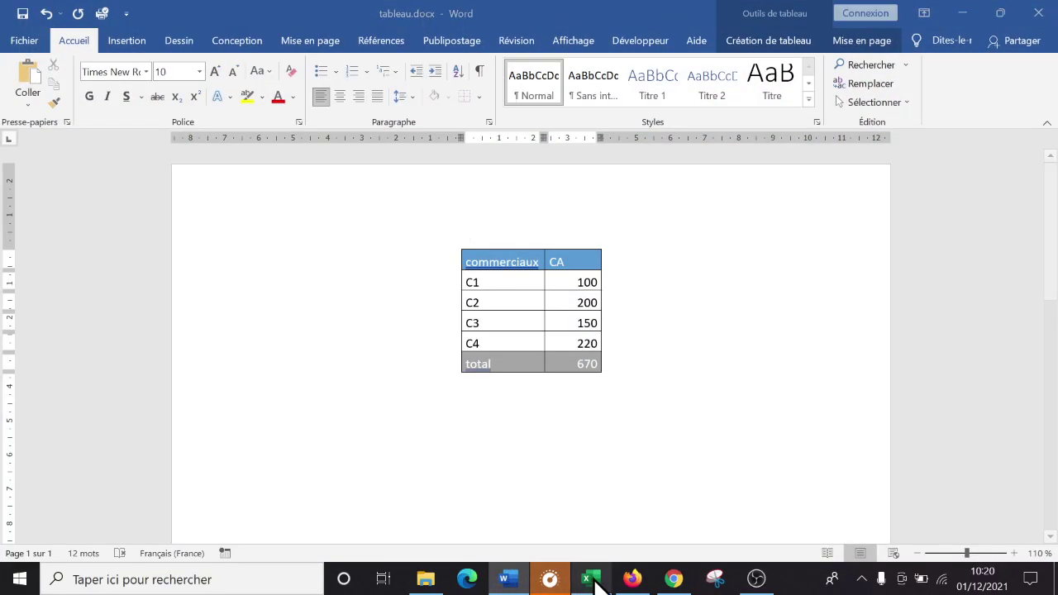
# Step: Switch to the Excel workbook and set the CA value of C1 in cell B2 to 400
pyautogui.click(590, 580)
pyautogui.click(248, 238)
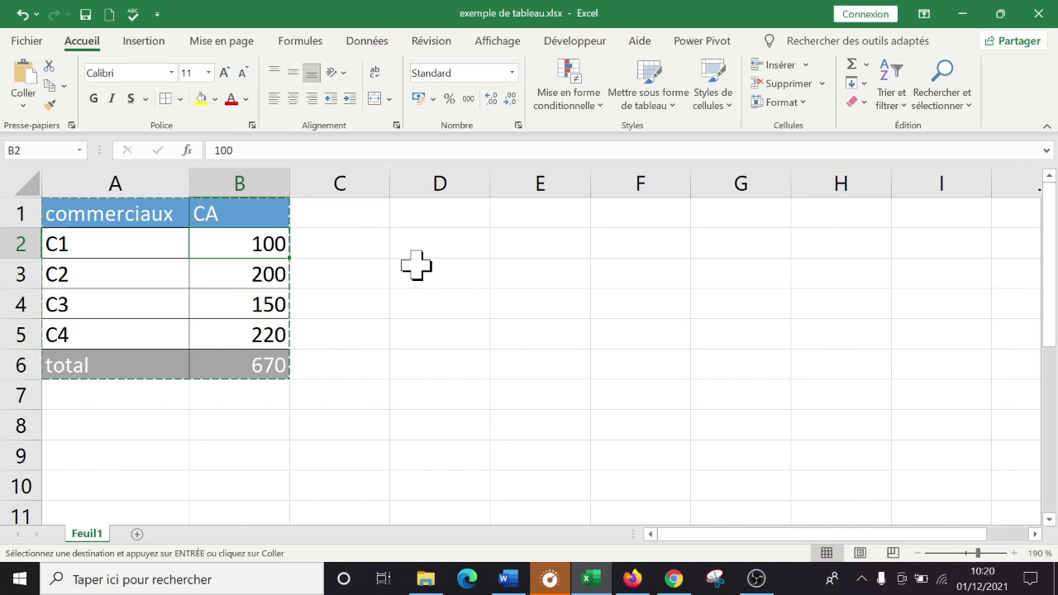
pyautogui.write('4')
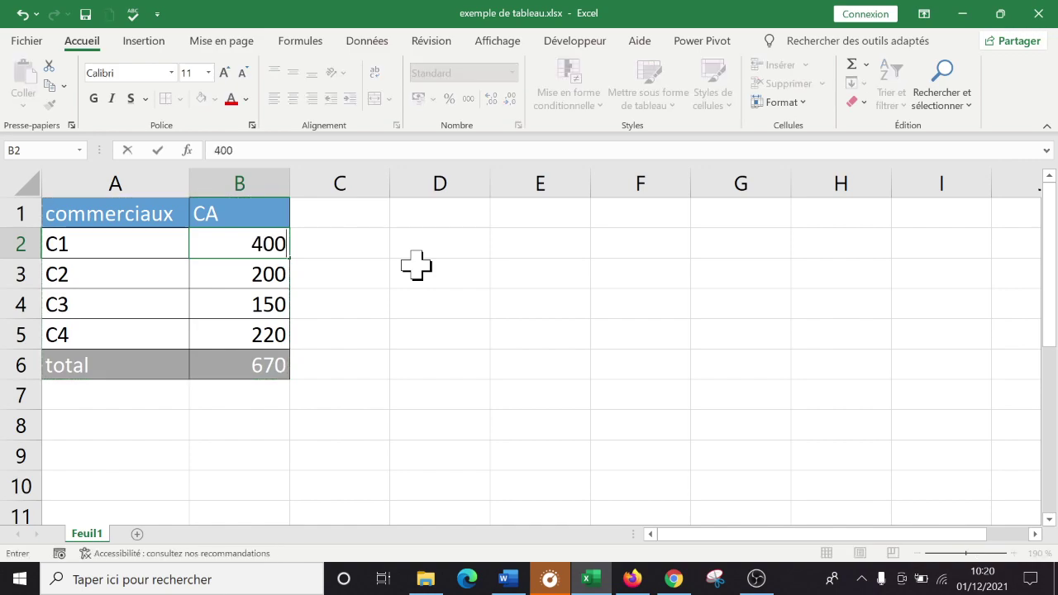
pyautogui.write('00')
pyautogui.press('Return')
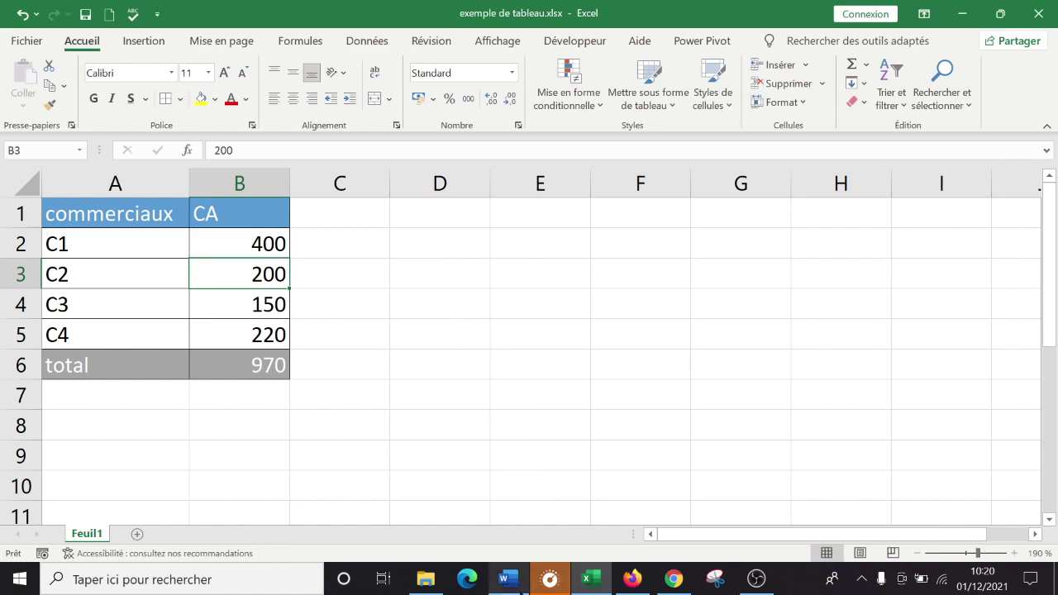
# Step: Compare the table pasted in the Word document with the edited source table in Excel
pyautogui.click(507, 579)
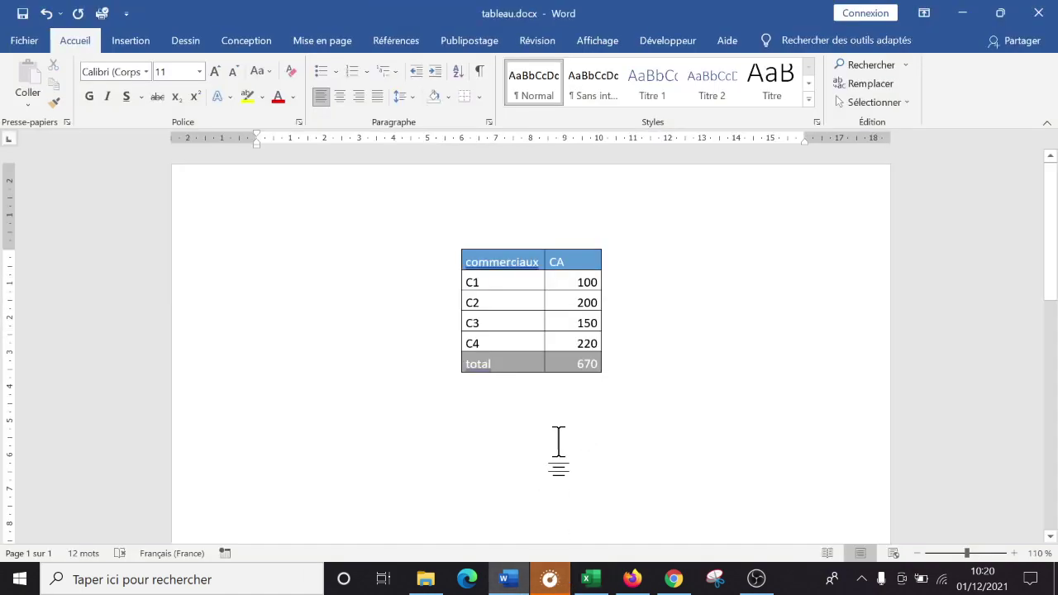
pyautogui.rightClick(538, 287)
pyautogui.click(529, 421)
pyautogui.click(583, 337)
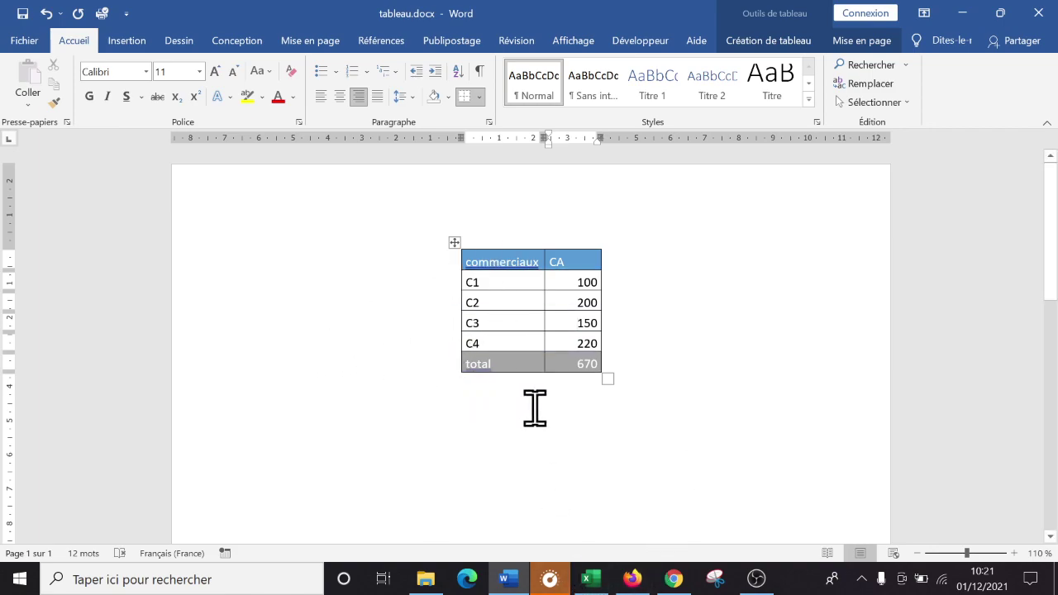
pyautogui.click(591, 581)
pyautogui.click(591, 580)
# Step: Delete the whole pasted table from the Word document
pyautogui.click(455, 241)
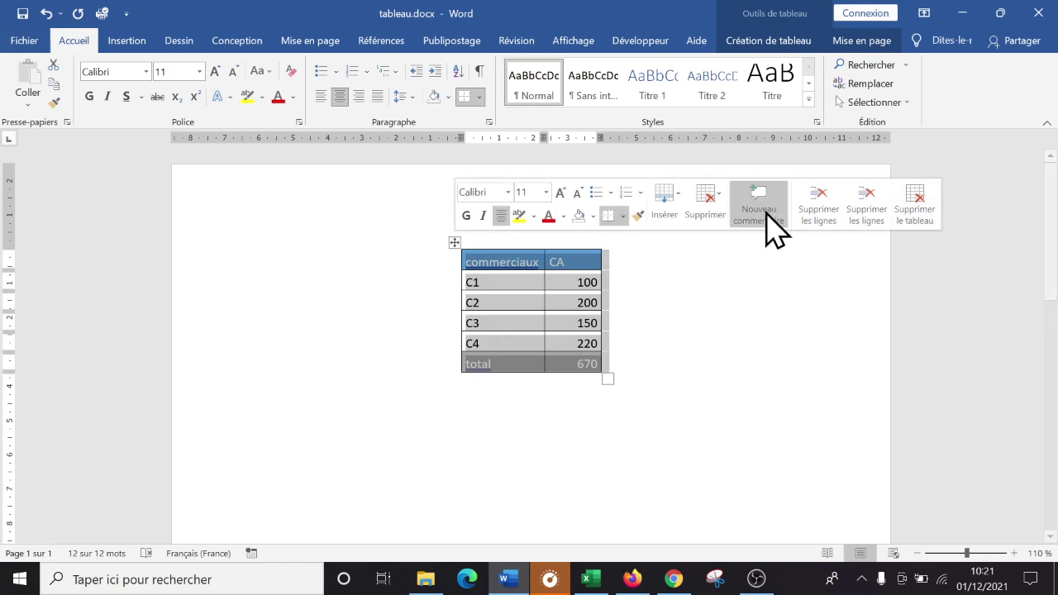
pyautogui.click(720, 198)
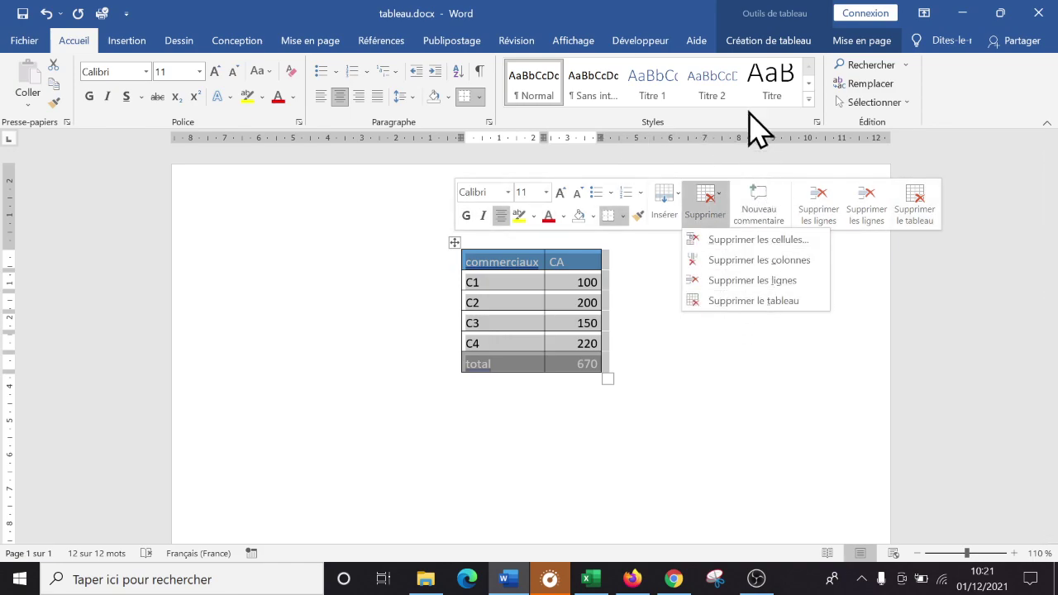
pyautogui.click(781, 45)
pyautogui.click(875, 47)
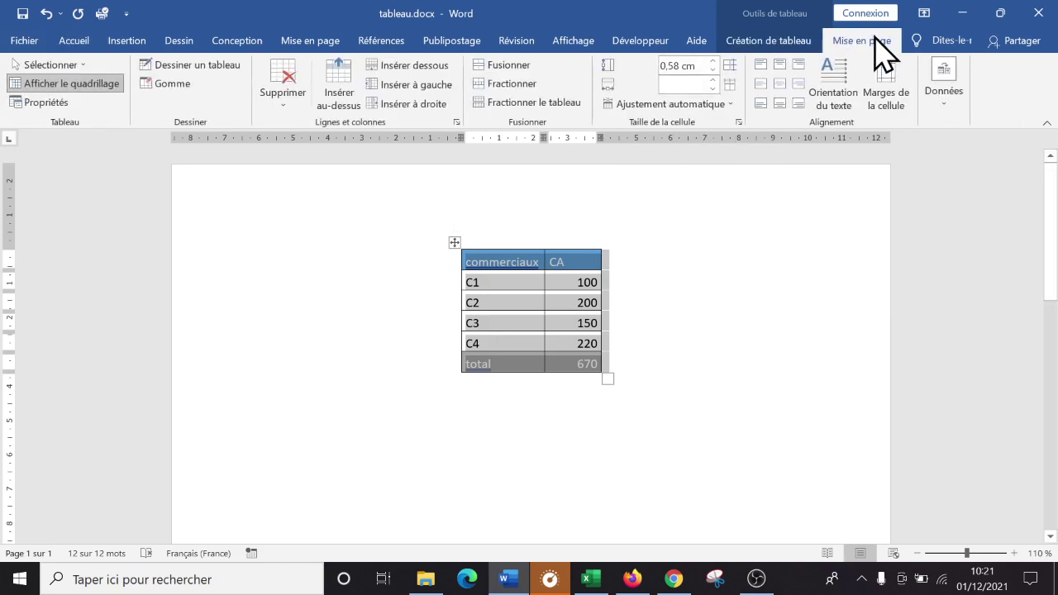
pyautogui.click(287, 103)
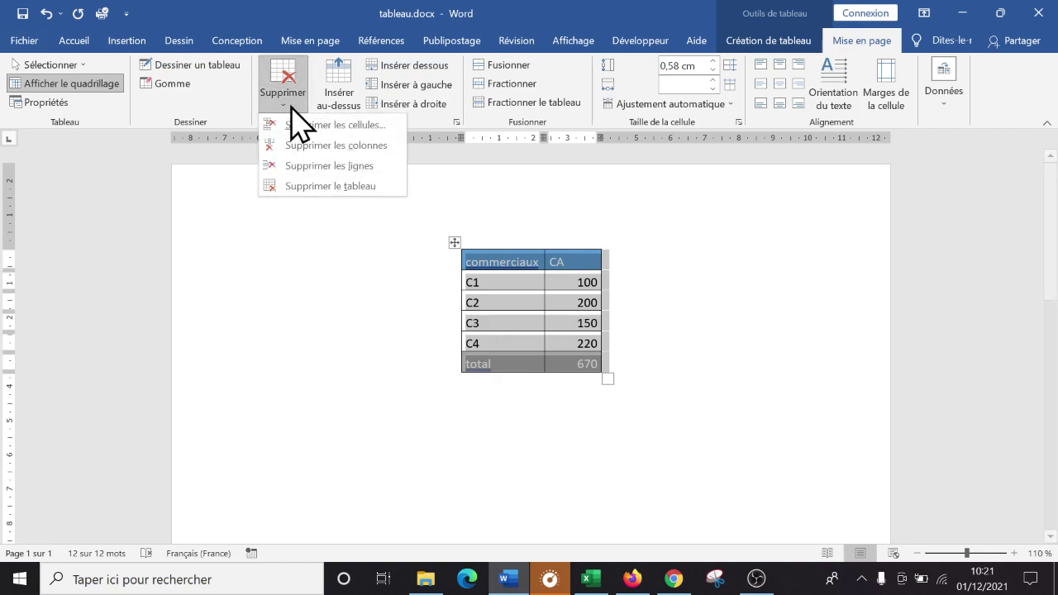
pyautogui.click(353, 186)
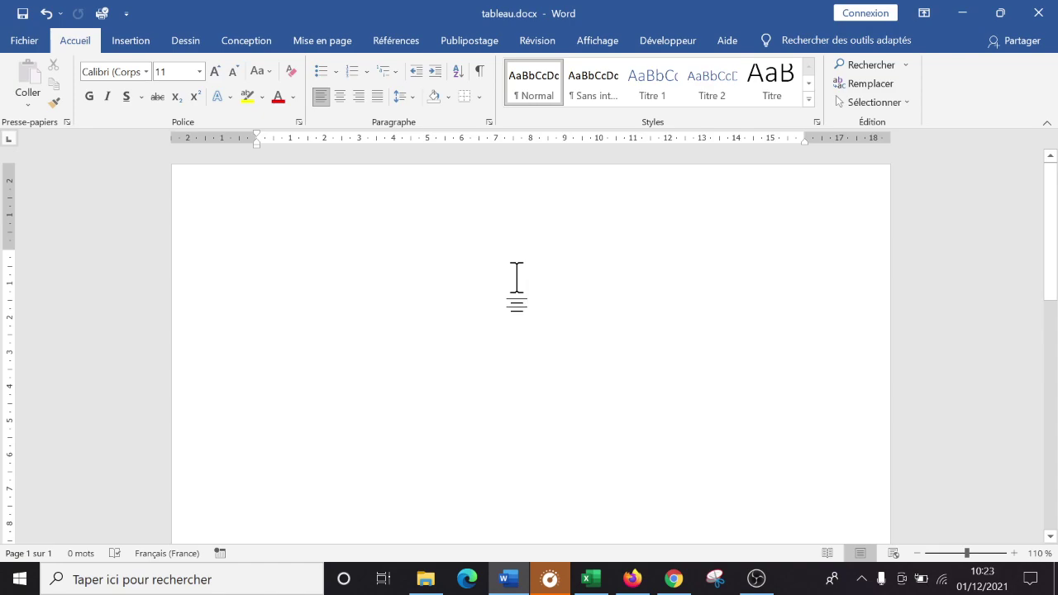
# Step: Switch to the Excel workbook and copy the sales table A1:B6
pyautogui.click(592, 578)
pyautogui.click(363, 314)
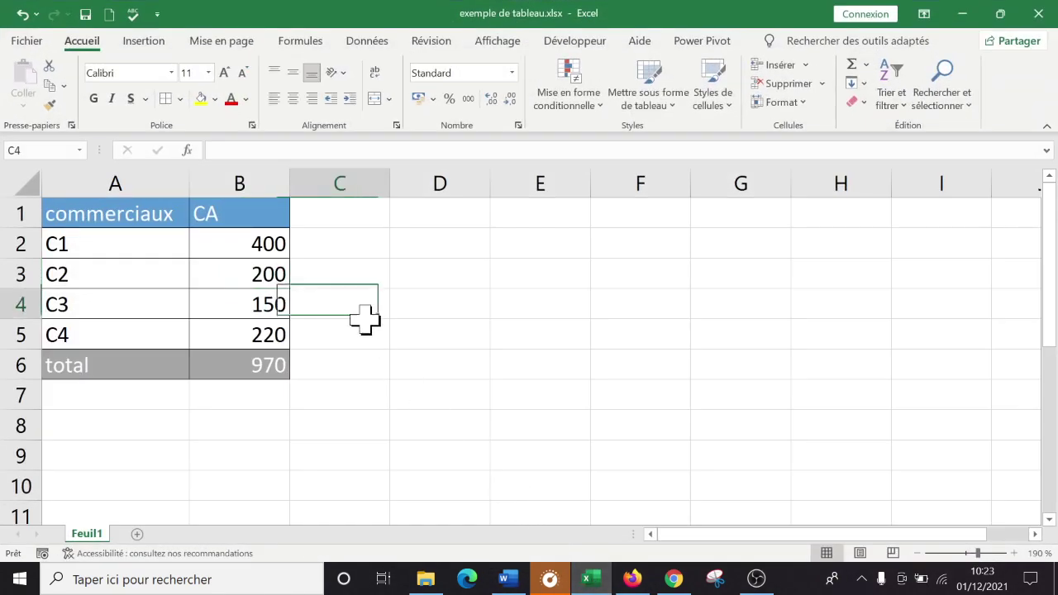
pyautogui.moveTo(95, 217); pyautogui.dragTo(255, 366)
pyautogui.rightClick(236, 305)
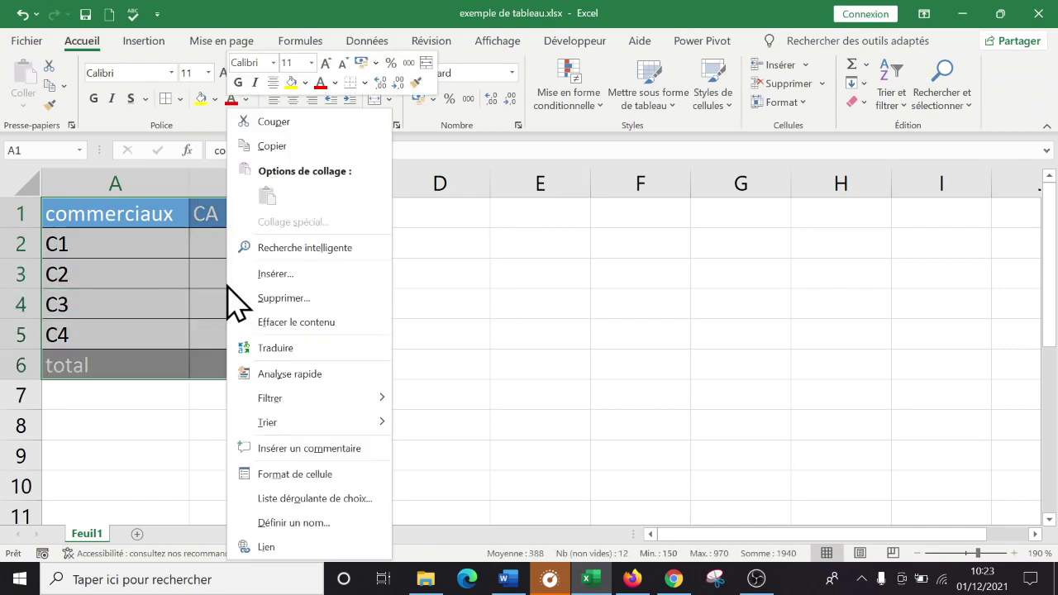
pyautogui.click(273, 147)
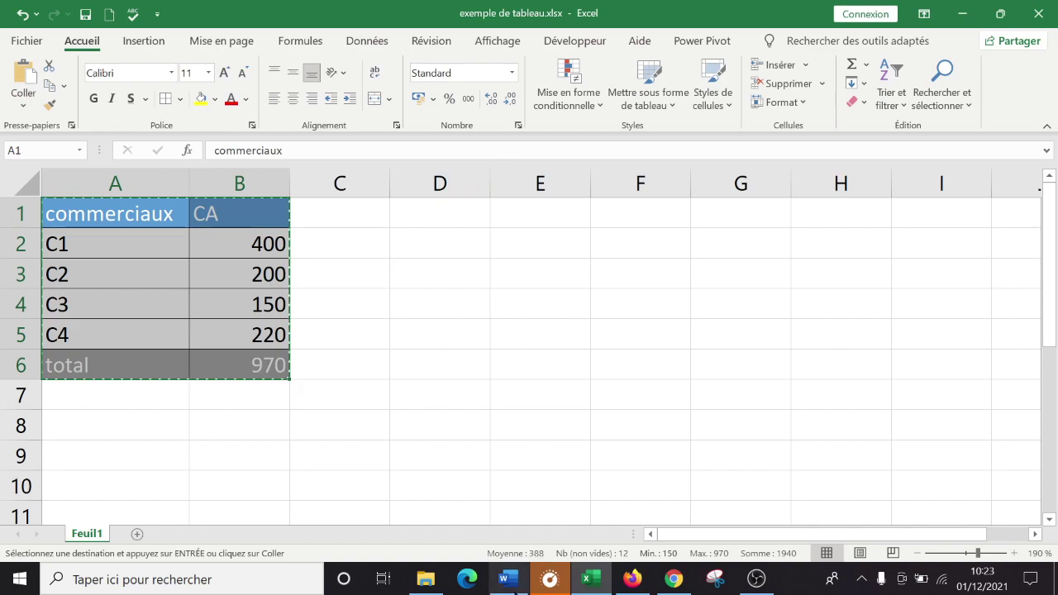
# Step: Paste the copied table into tableau.docx in Word with Paste Special, linked to its source in HTML format
pyautogui.click(508, 578)
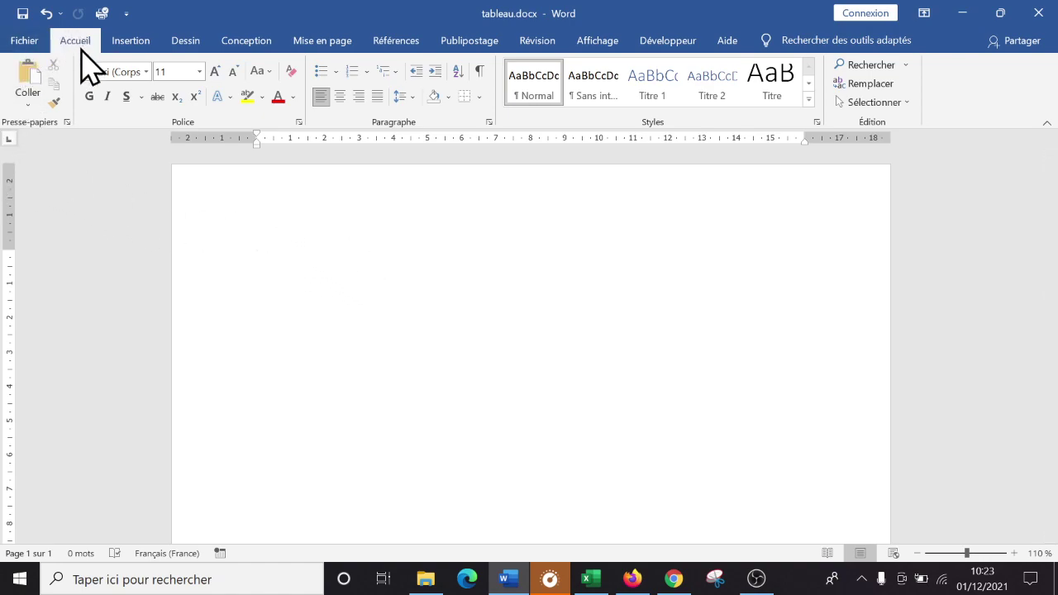
pyautogui.click(28, 104)
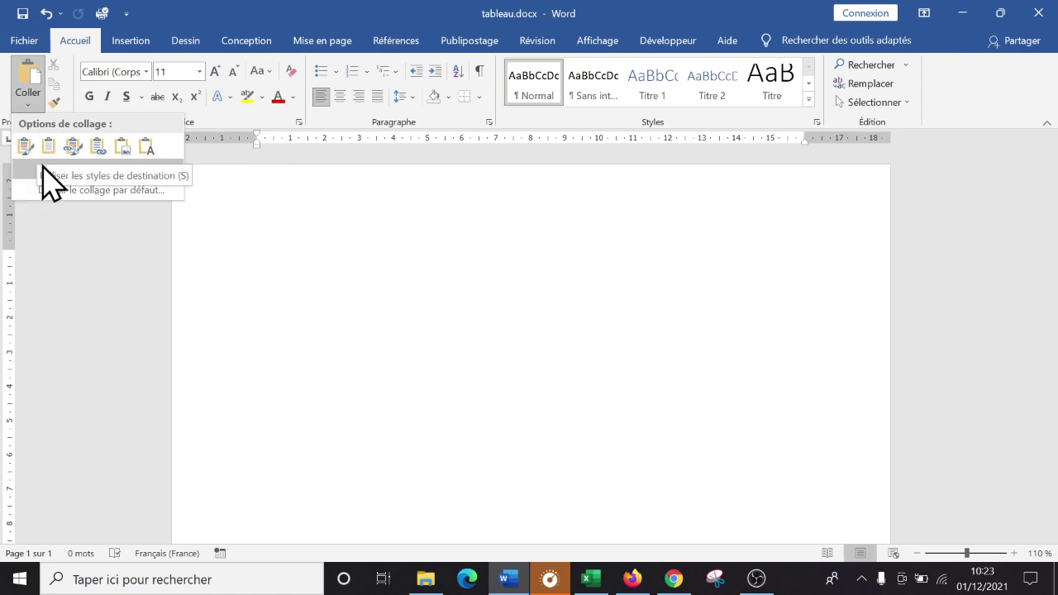
pyautogui.click(85, 171)
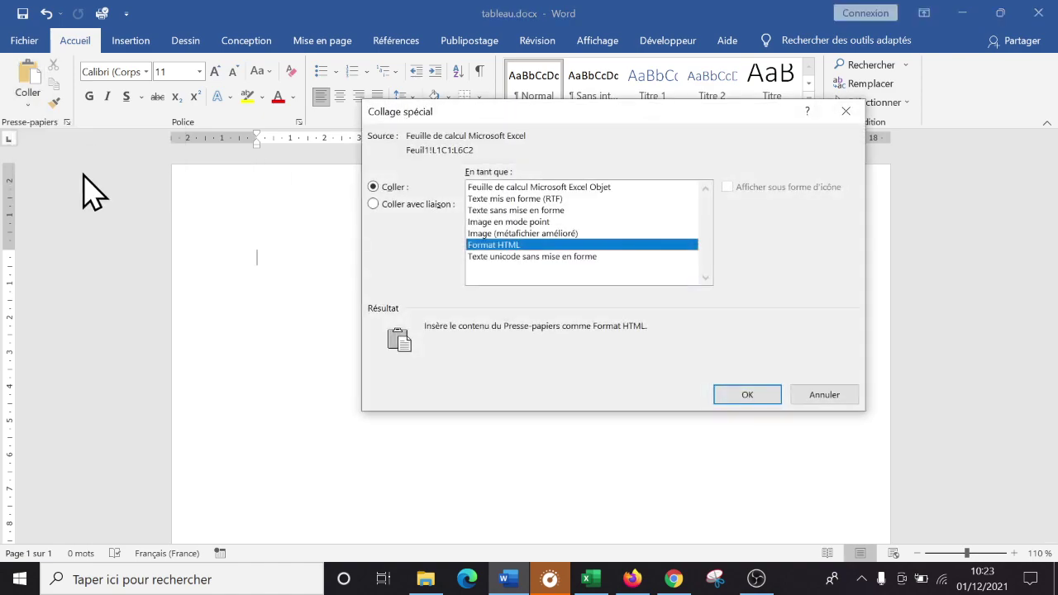
pyautogui.click(387, 205)
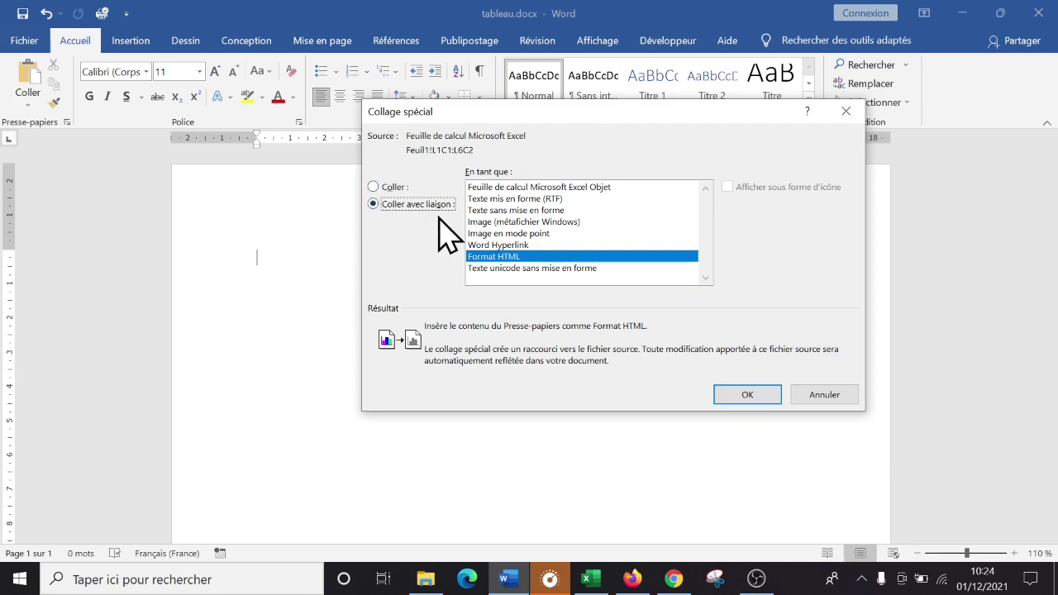
pyautogui.moveTo(591, 590)
pyautogui.click(746, 395)
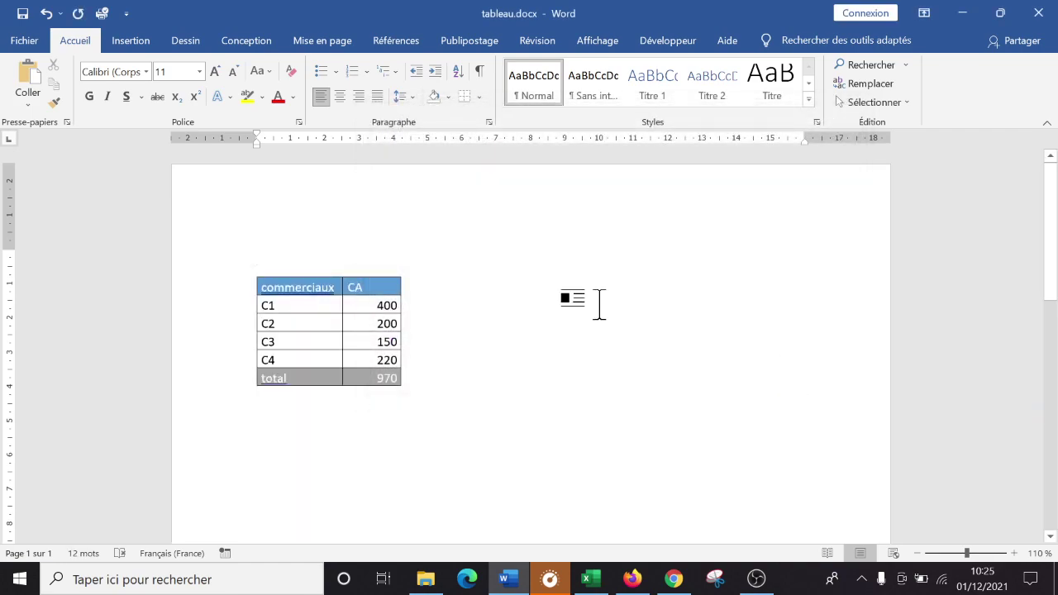
# Step: Return to the Excel workbook and set the CA value of C3 in cell B4 to 900
pyautogui.click(590, 578)
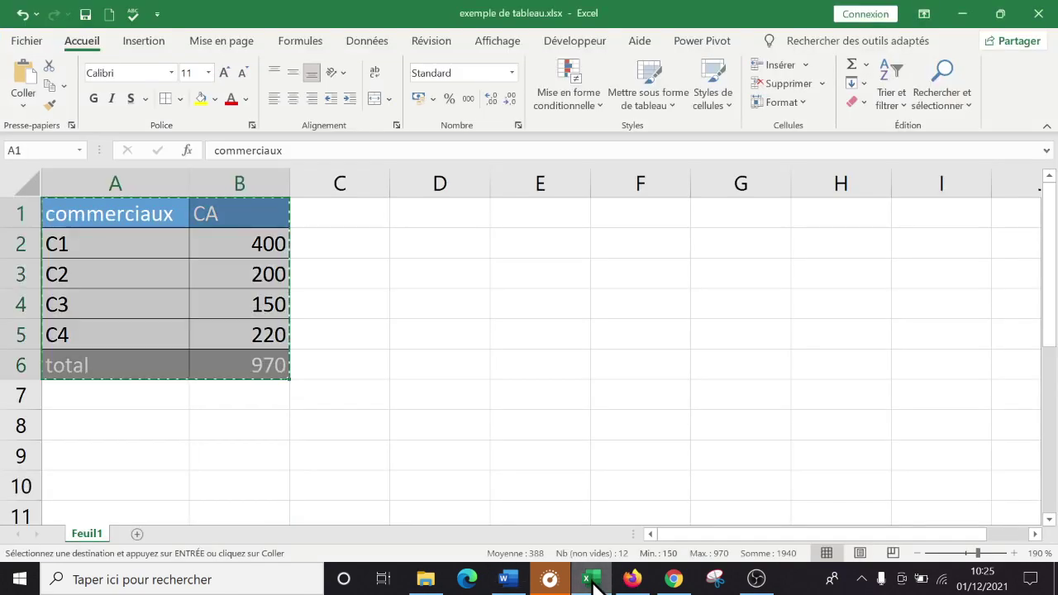
pyautogui.click(501, 328)
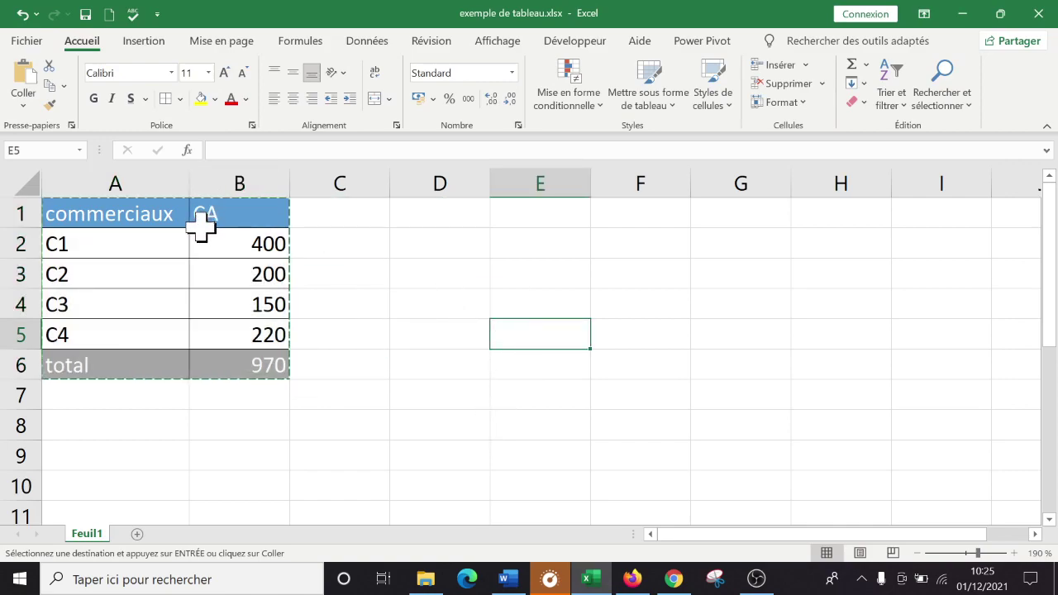
pyautogui.click(601, 324)
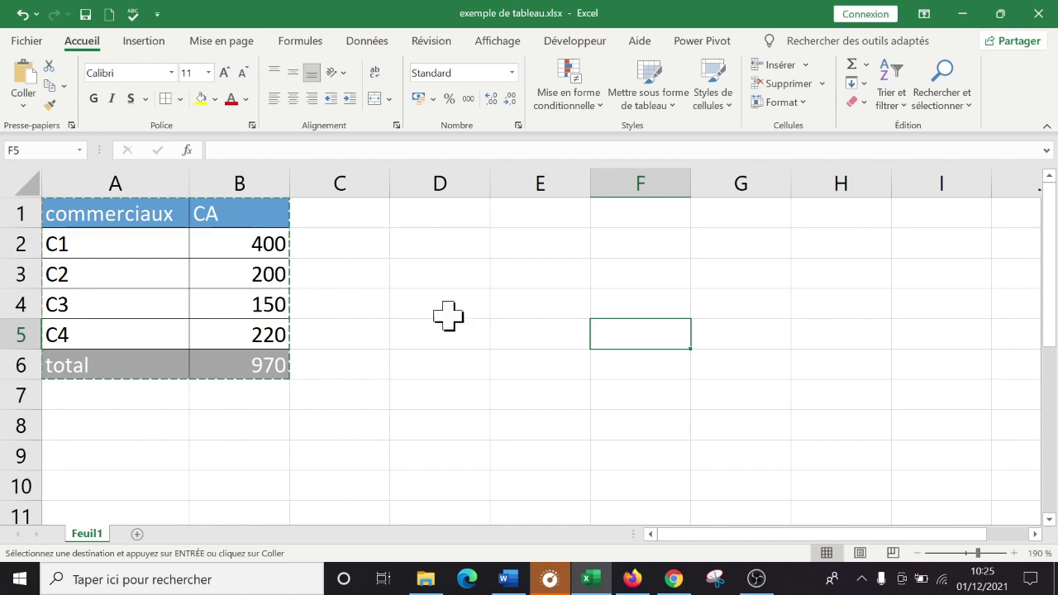
pyautogui.click(269, 306)
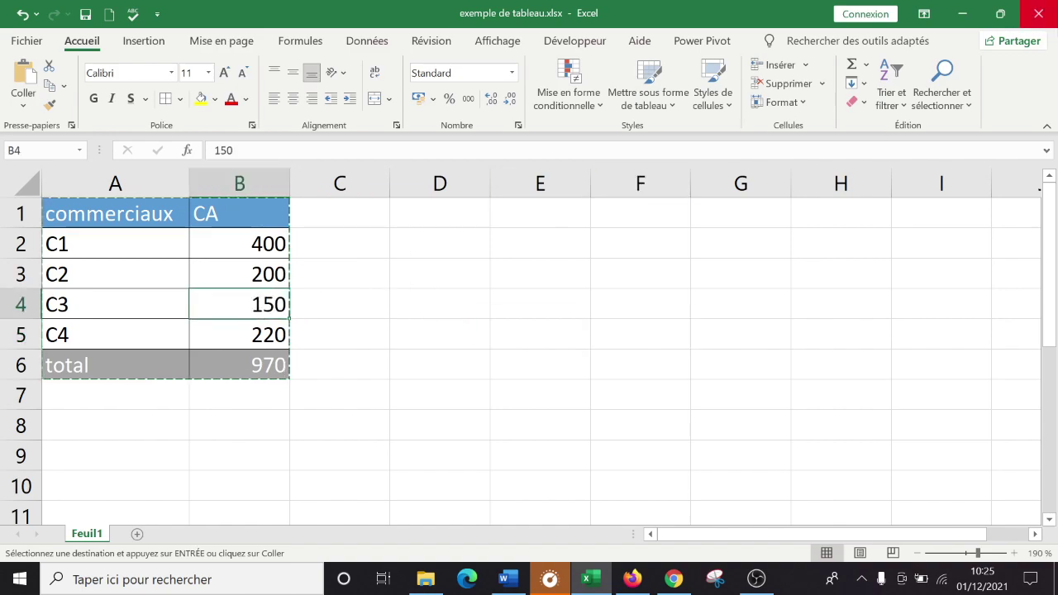
pyautogui.write('900')
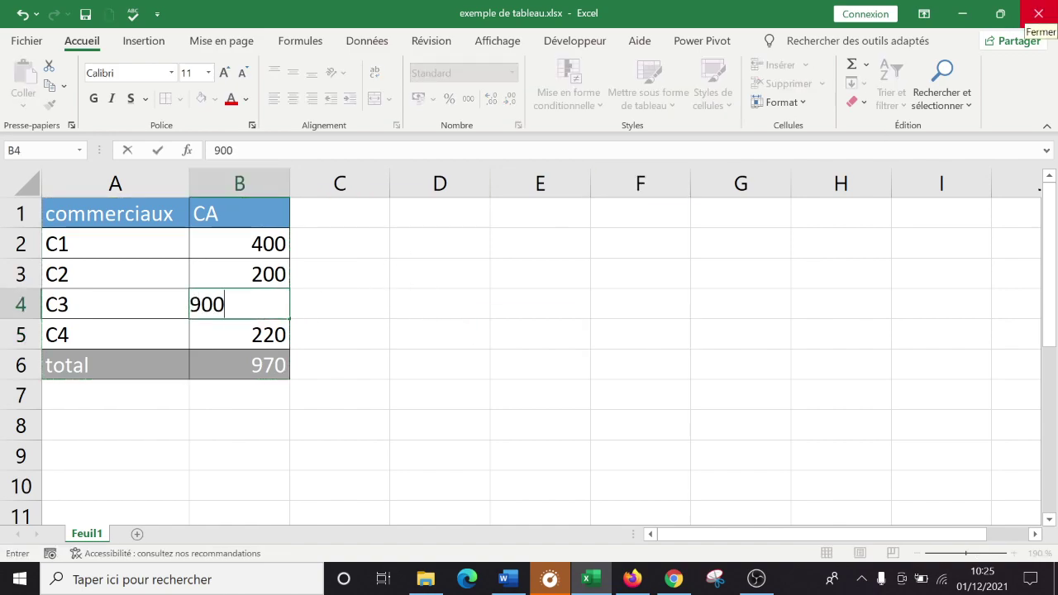
pyautogui.press('Return')
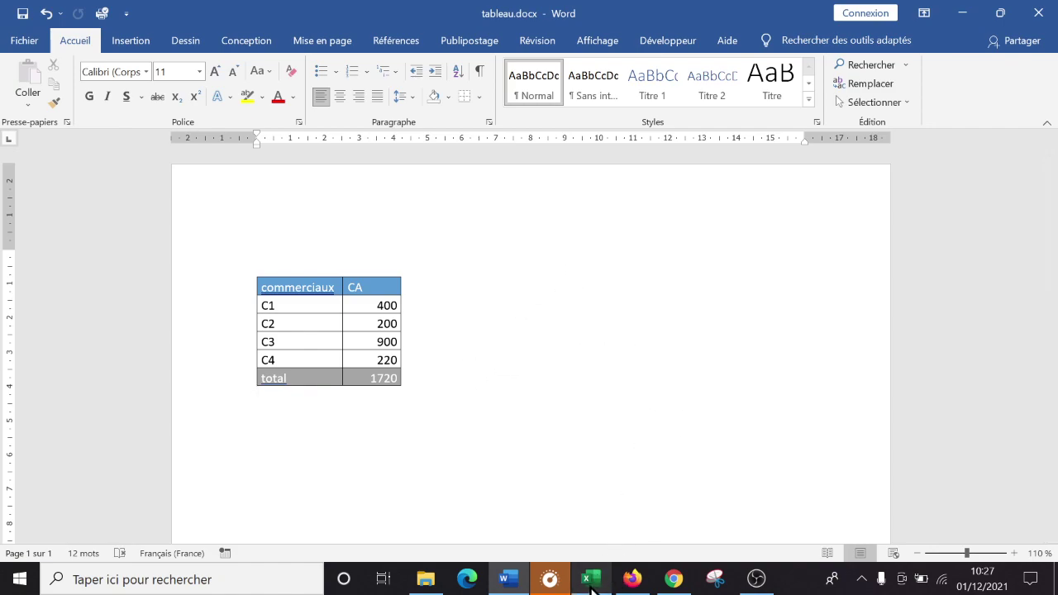
# Step: In the Word document, change the CA value of C1 to 900 directly in the linked table
pyautogui.moveTo(590, 583)
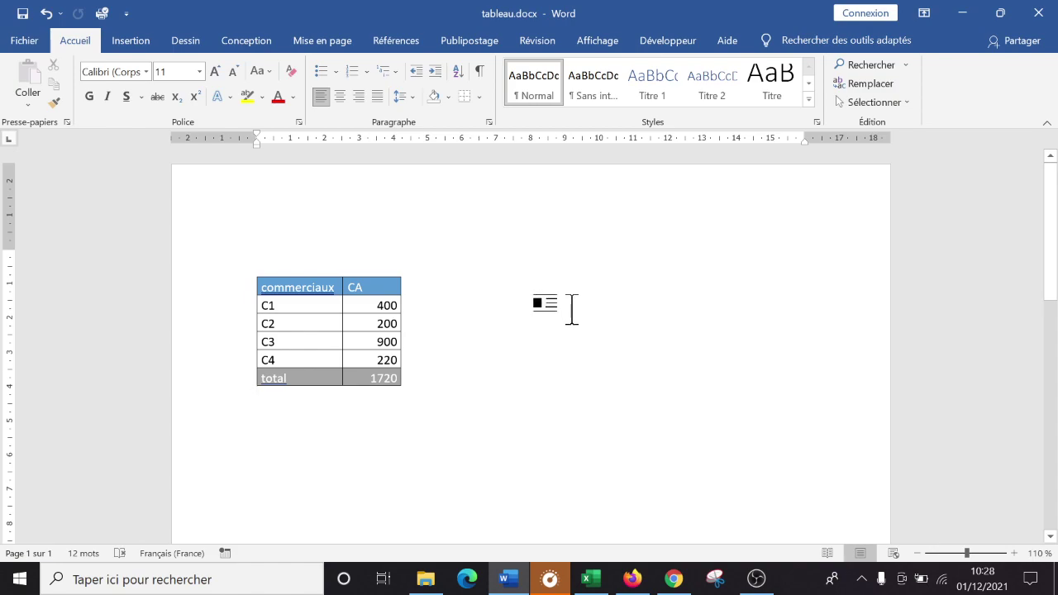
pyautogui.hotkey('ctrl', 'a')
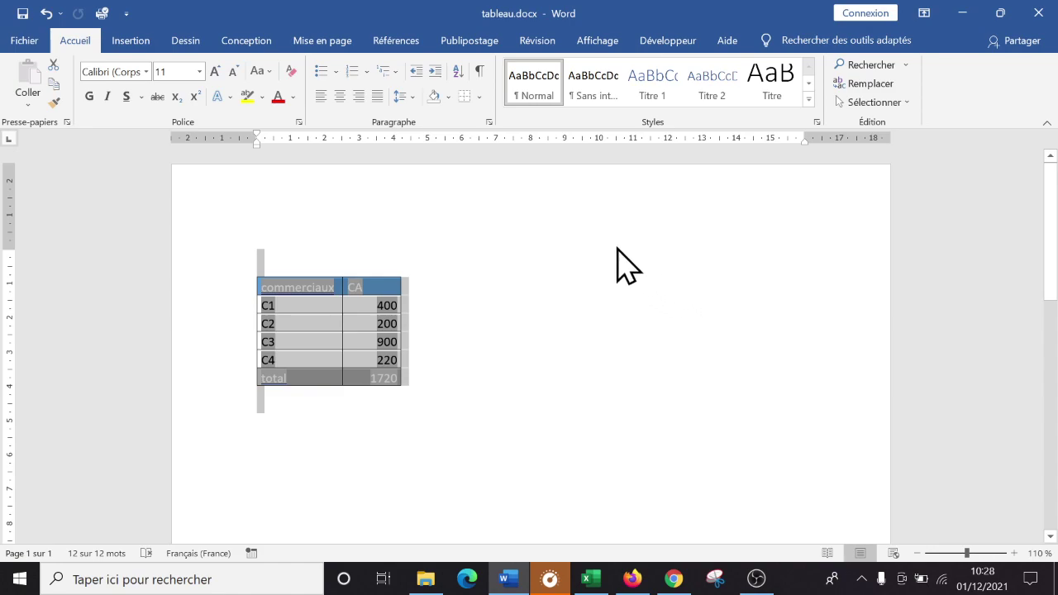
pyautogui.click(500, 322)
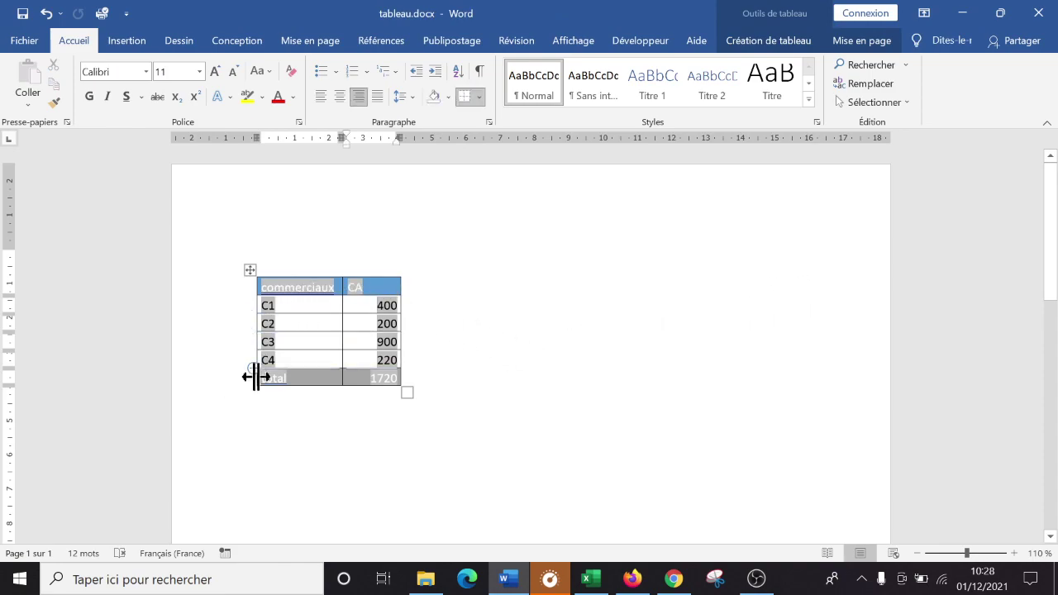
pyautogui.click(295, 210)
pyautogui.click(401, 323)
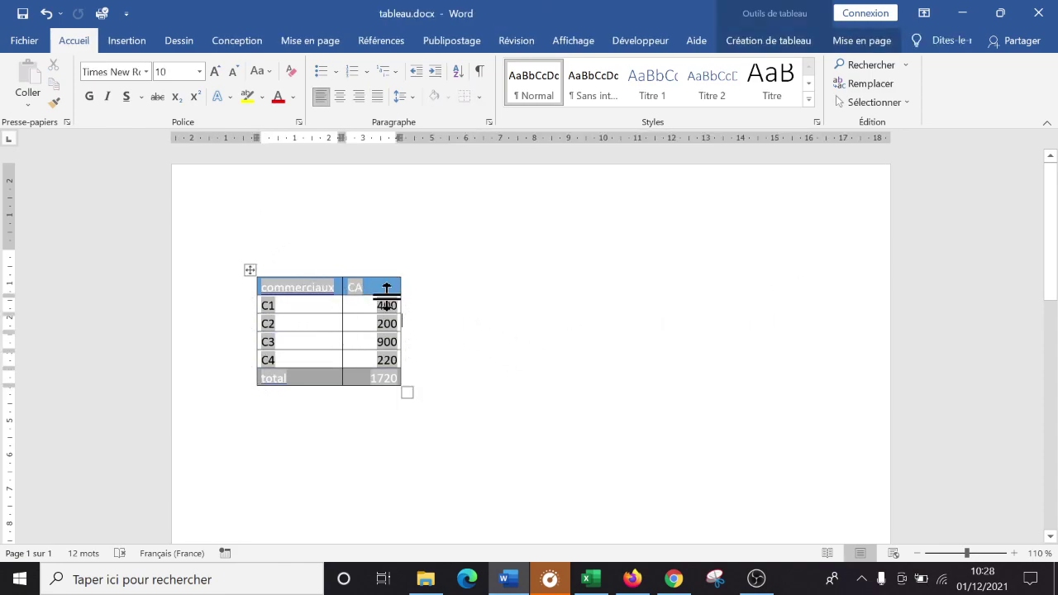
pyautogui.click(535, 300)
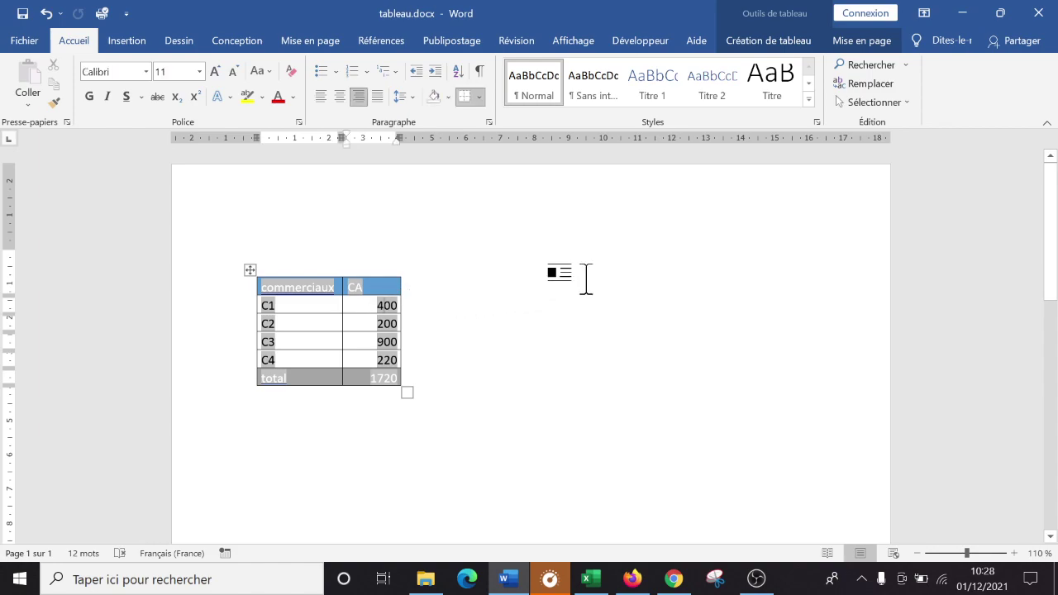
pyautogui.press('BackSpace')
pyautogui.click(517, 378)
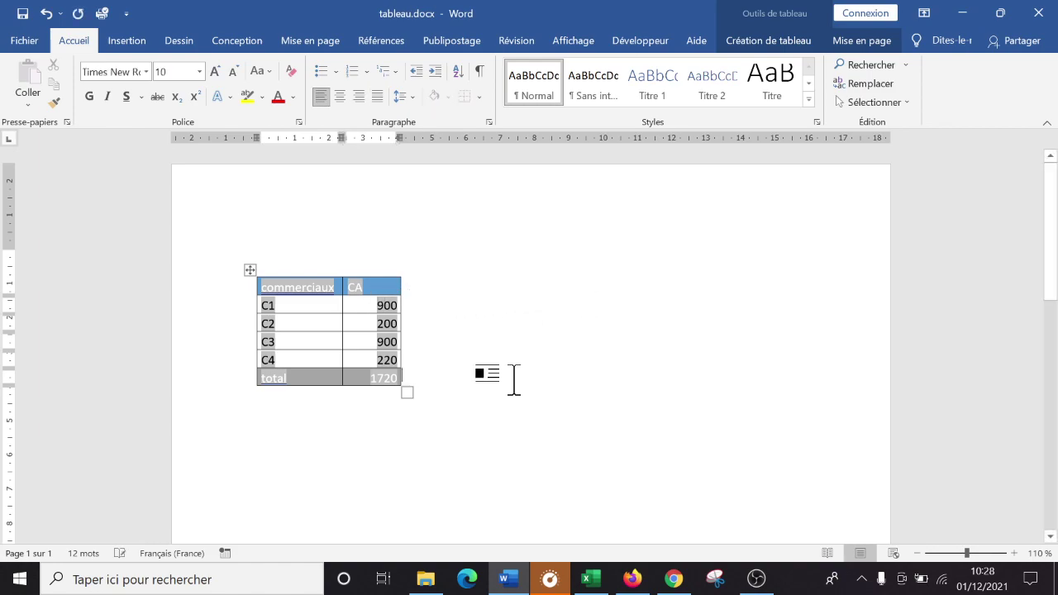
pyautogui.click(513, 391)
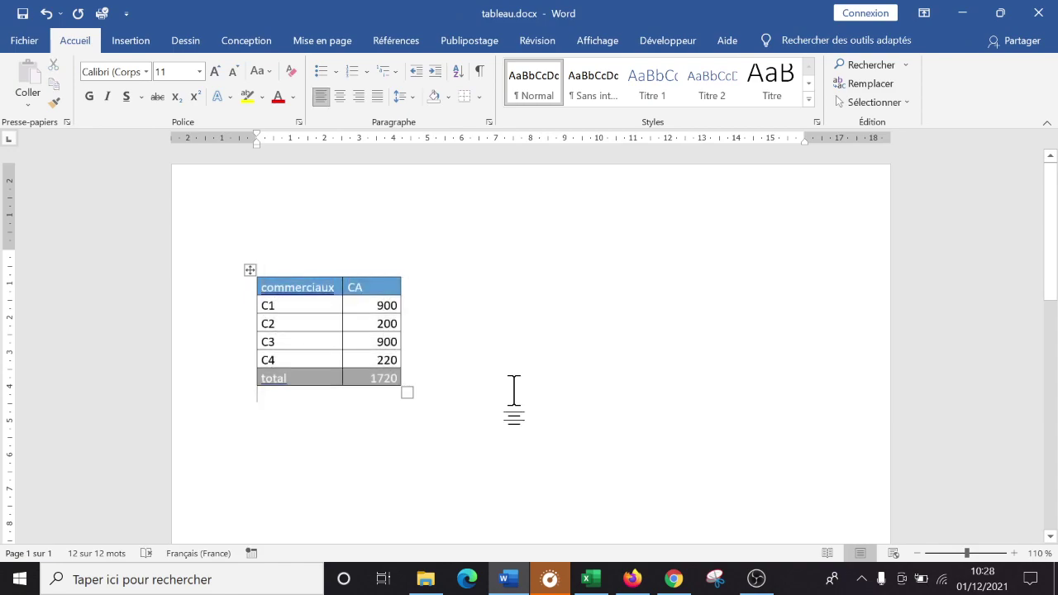
# Step: Compare the CA value of C1 in the Excel source table with the one edited in the linked Word table
pyautogui.click(600, 582)
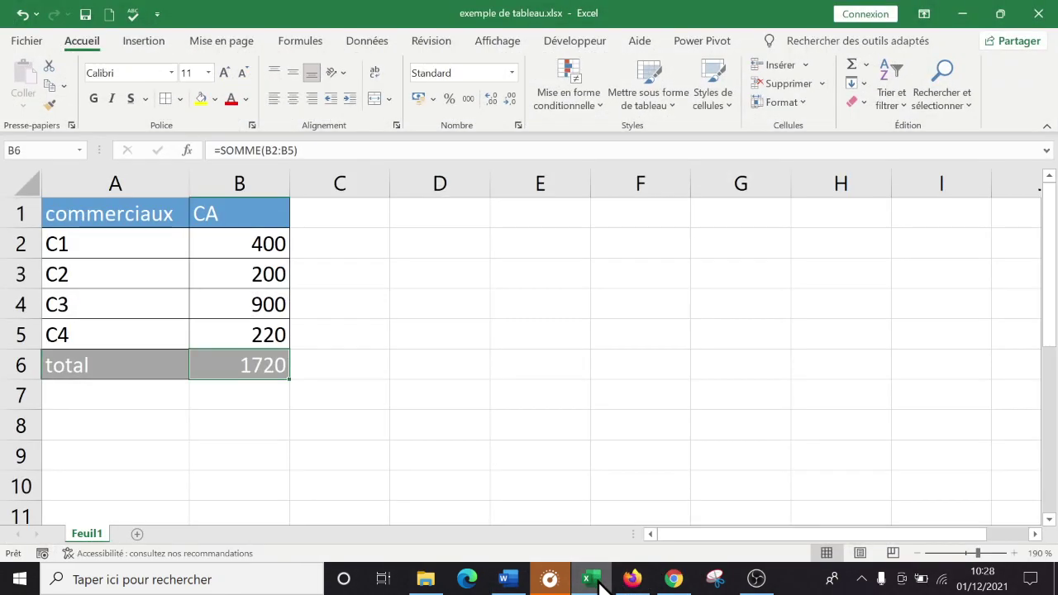
pyautogui.click(473, 239)
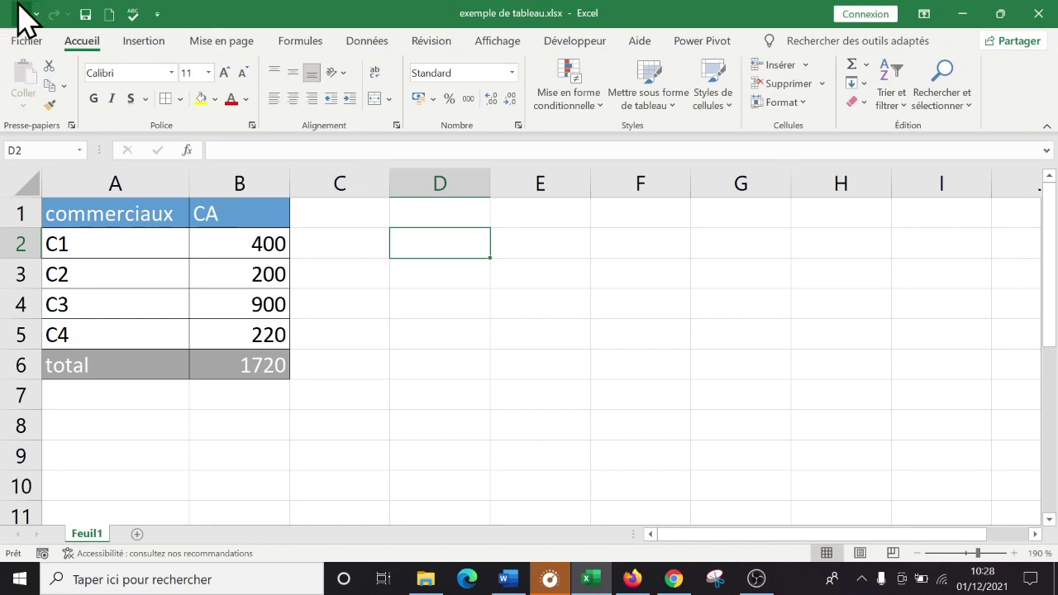
pyautogui.click(595, 581)
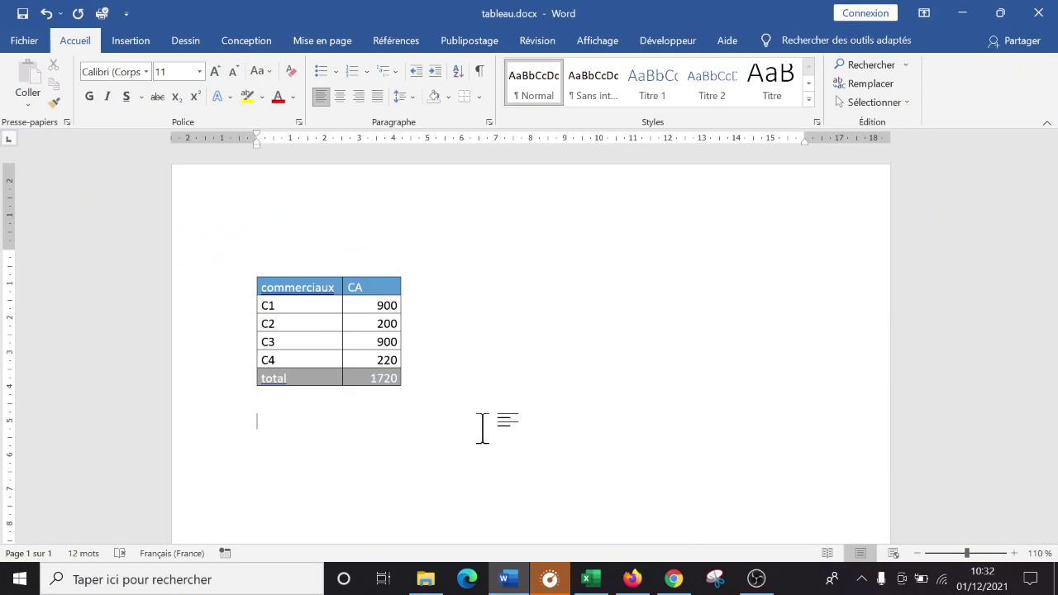
pyautogui.click(588, 578)
pyautogui.click(426, 418)
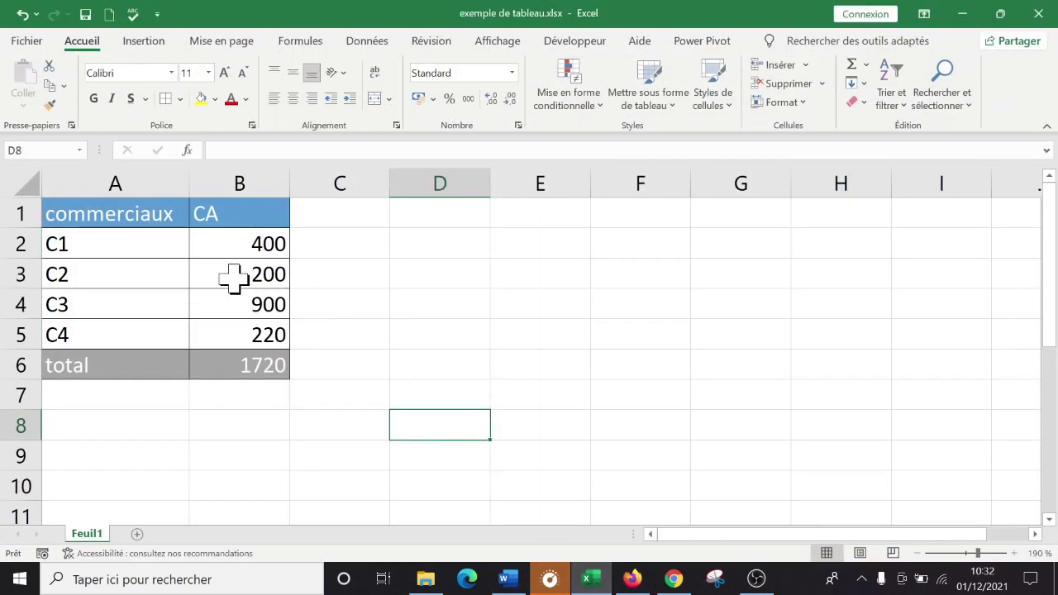
# Step: Copy the table range A1:B6 as a picture, with the appearance as shown on screen and the picture format
pyautogui.moveTo(135, 218); pyautogui.dragTo(227, 361)
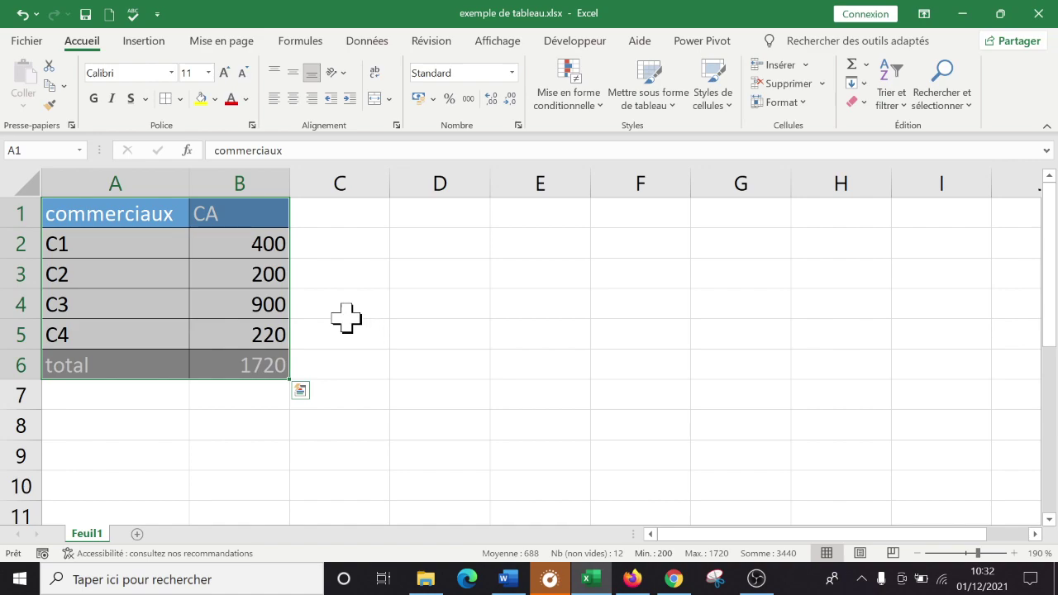
pyautogui.click(170, 299)
pyautogui.moveTo(123, 208); pyautogui.dragTo(260, 373)
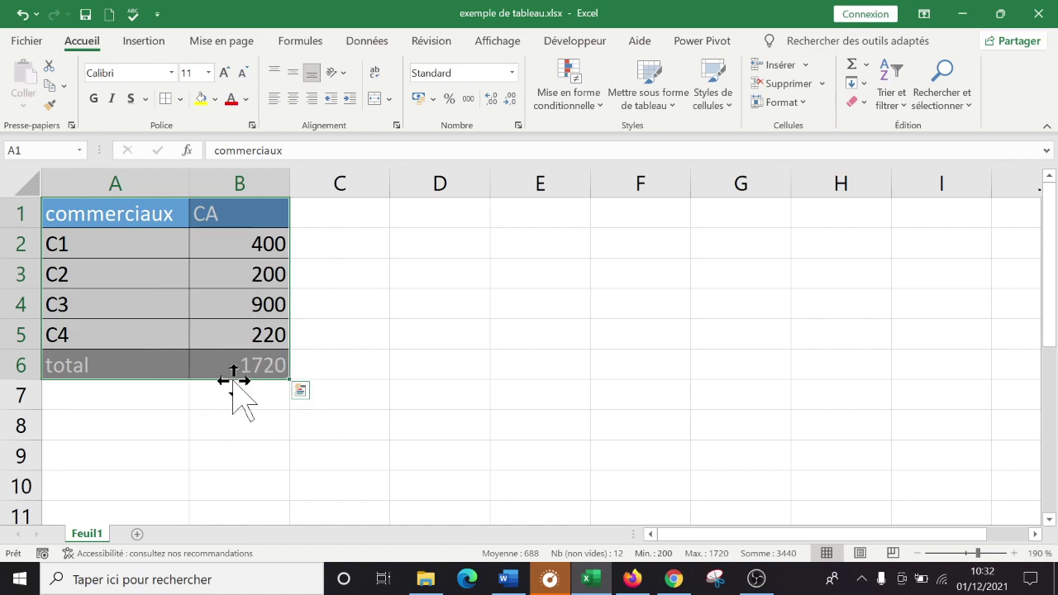
pyautogui.moveTo(135, 217); pyautogui.dragTo(273, 378)
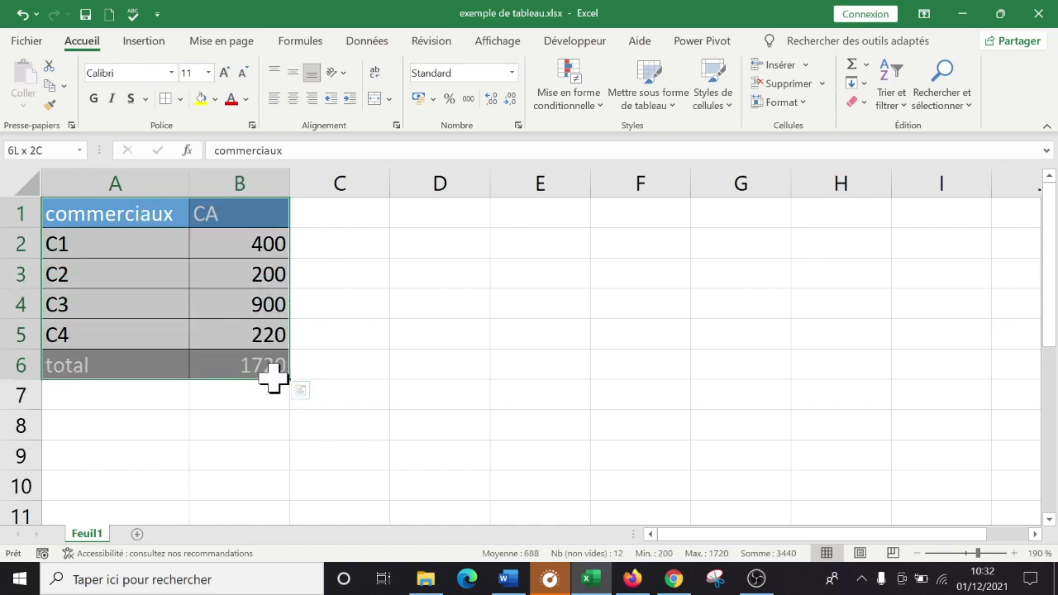
pyautogui.moveTo(110, 213); pyautogui.dragTo(252, 361)
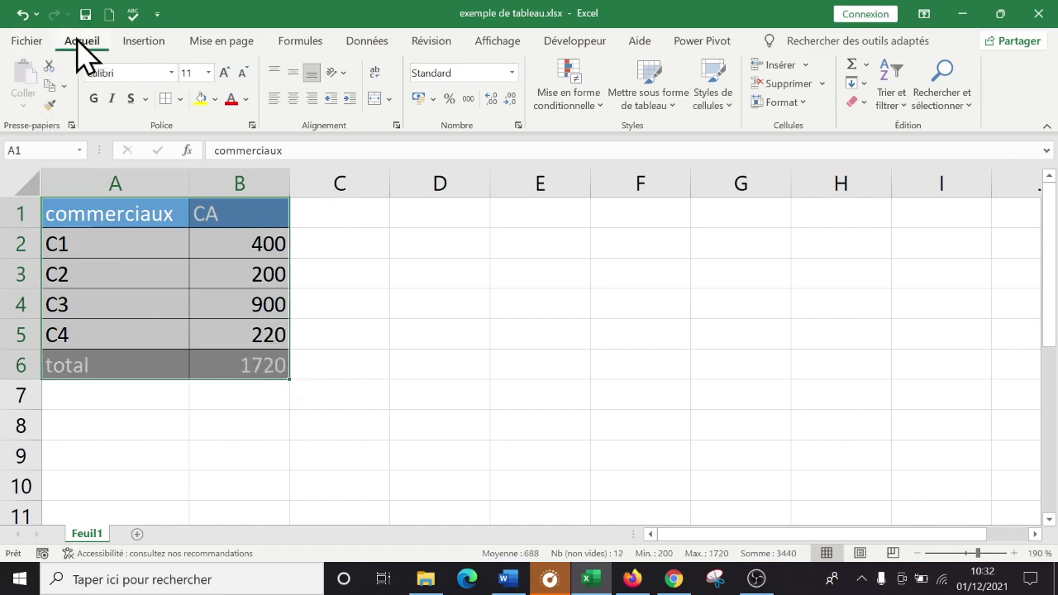
pyautogui.click(64, 86)
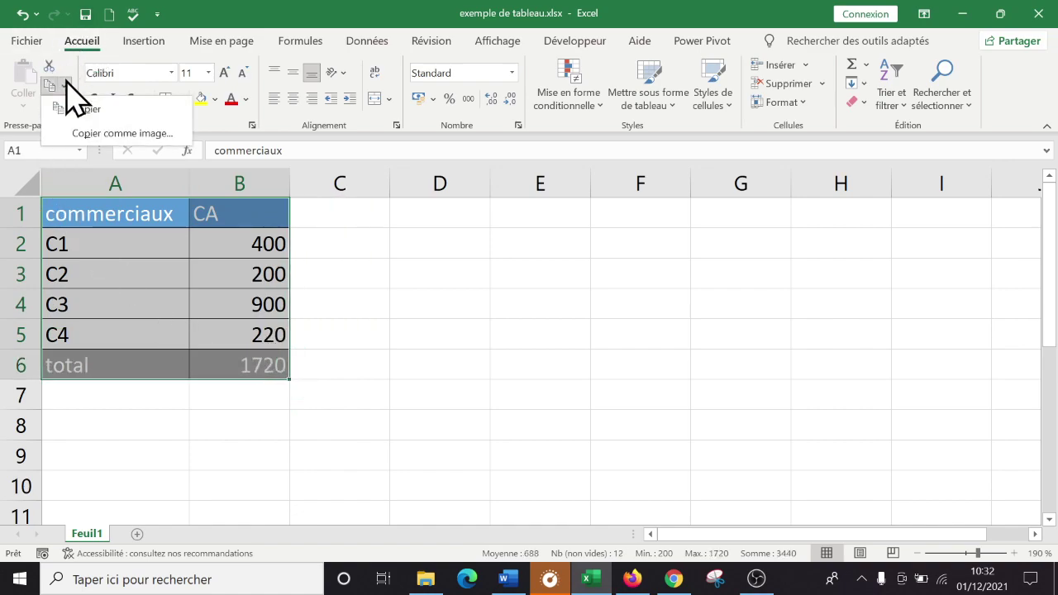
pyautogui.click(116, 133)
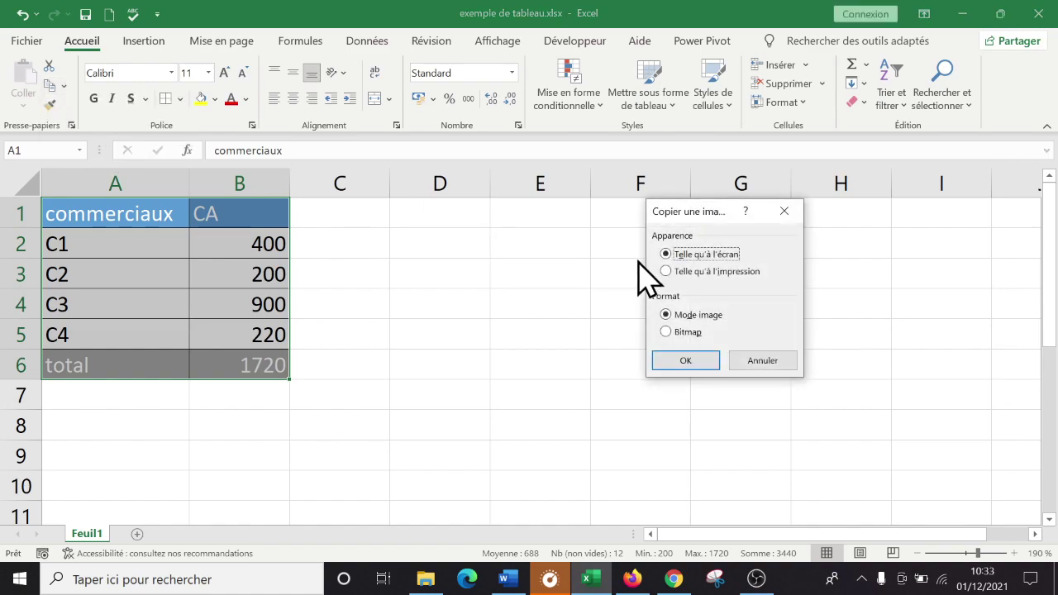
pyautogui.click(698, 366)
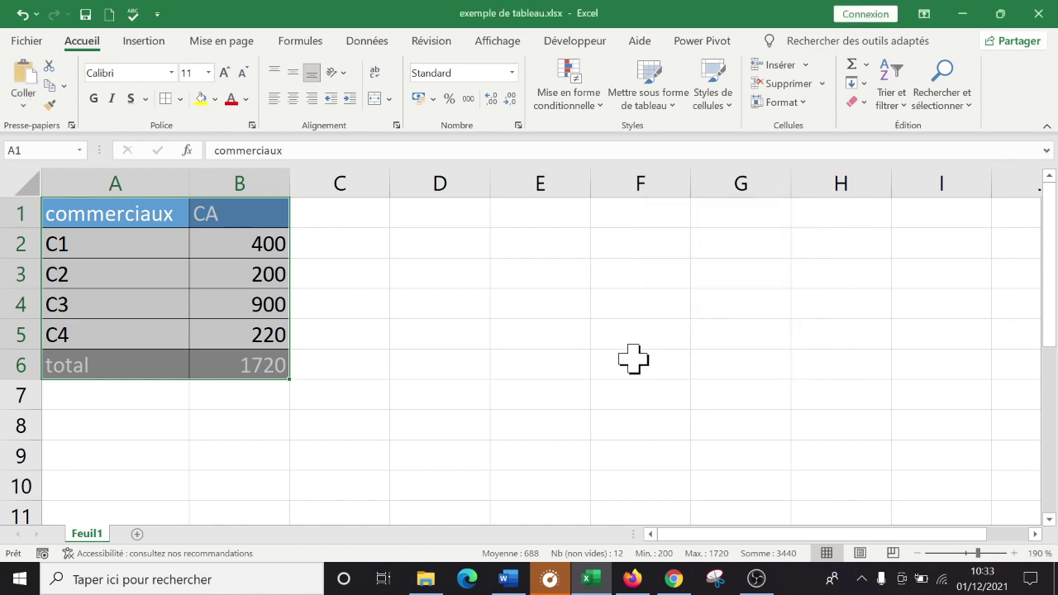
# Step: Switch to the Word document tableau.docx, paste the table picture below the linked table and set its layout to in front of text
pyautogui.click(518, 588)
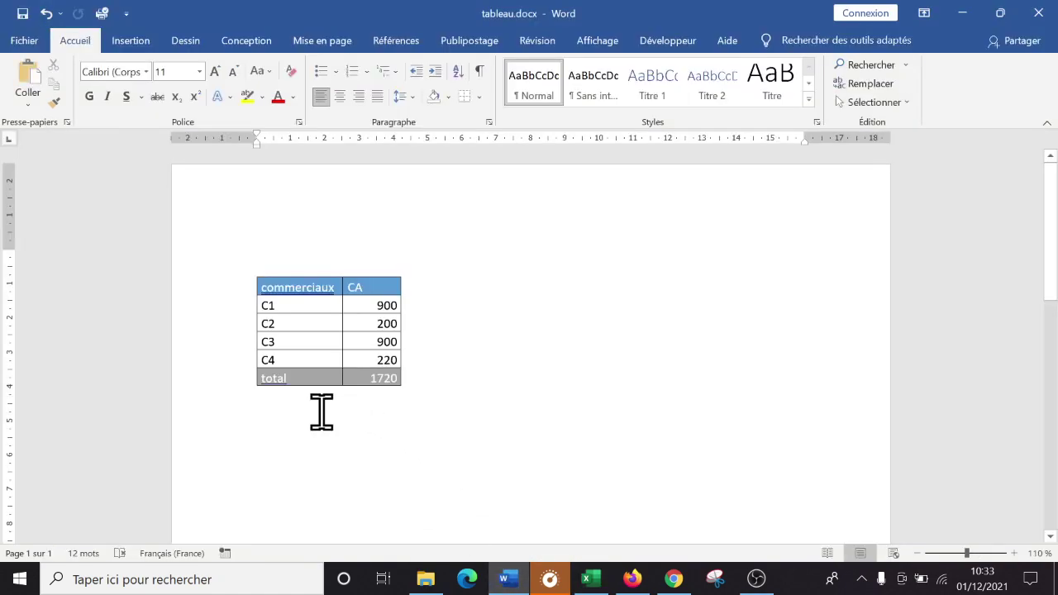
pyautogui.hotkey('ctrl', 'v')
pyautogui.moveTo(351, 443)
pyautogui.mouseDown()
pyautogui.moveTo(499, 390)
pyautogui.moveTo(391, 463)
pyautogui.moveTo(354, 440)
pyautogui.mouseUp()
pyautogui.click(423, 425)
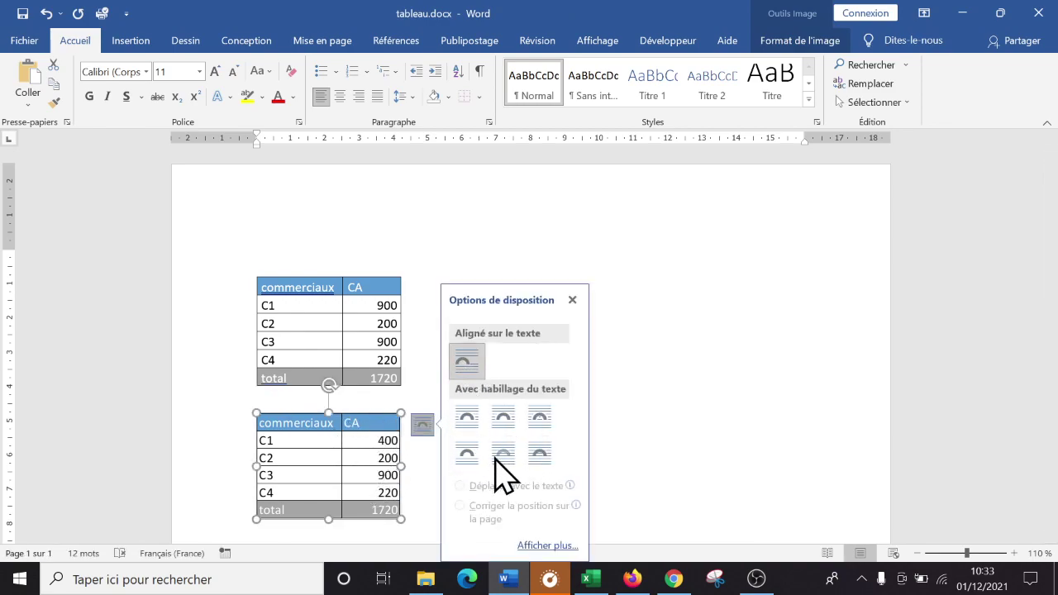
pyautogui.click(539, 462)
# Step: Move the table picture to the right of the linked table and rotate it slightly clockwise
pyautogui.moveTo(342, 439); pyautogui.dragTo(671, 344)
pyautogui.moveTo(652, 279); pyautogui.dragTo(673, 262)
pyautogui.moveTo(680, 338)
pyautogui.mouseDown()
pyautogui.moveTo(717, 312)
pyautogui.moveTo(685, 274)
pyautogui.moveTo(685, 325)
pyautogui.mouseUp()
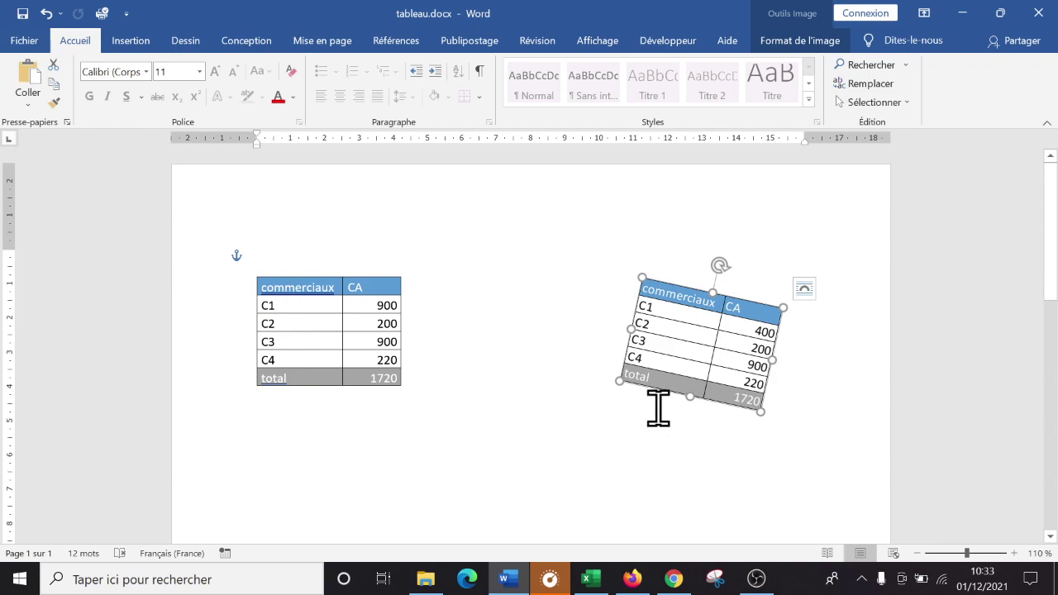
pyautogui.moveTo(690, 328); pyautogui.dragTo(670, 327)
pyautogui.click(465, 389)
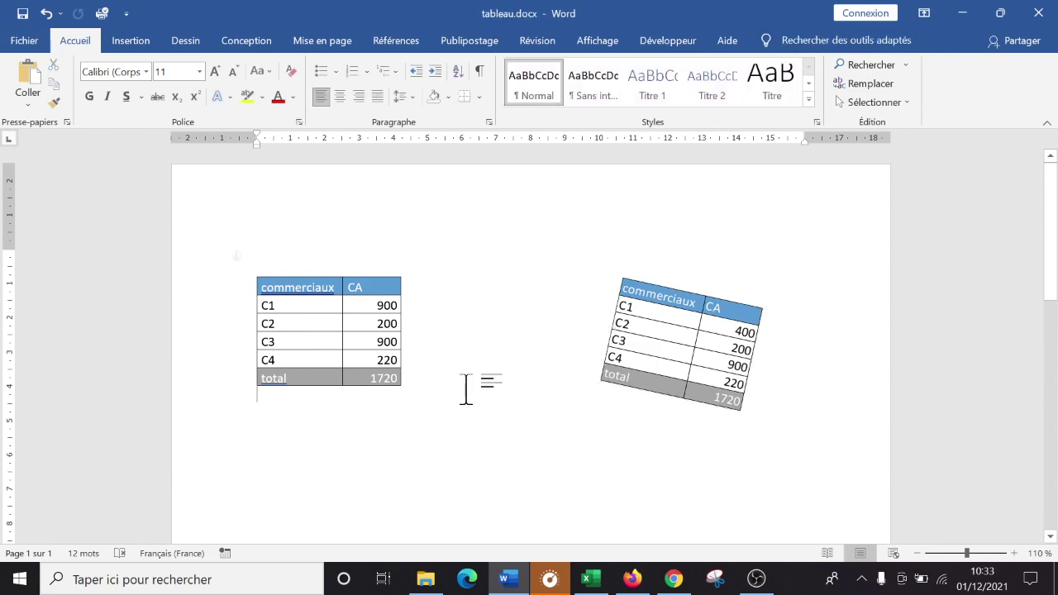
pyautogui.write('p')
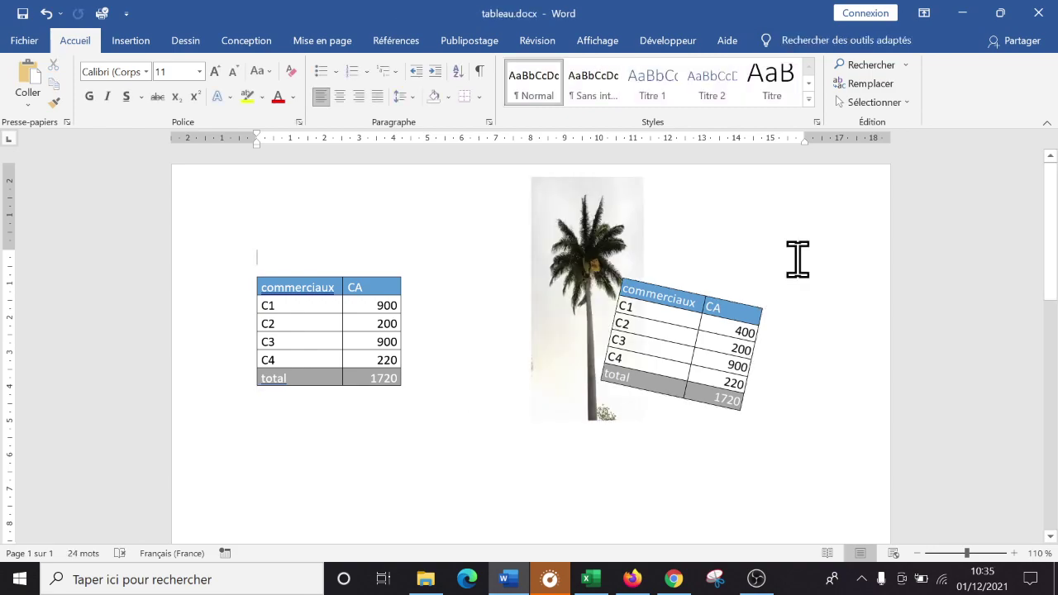
pyautogui.click(707, 306)
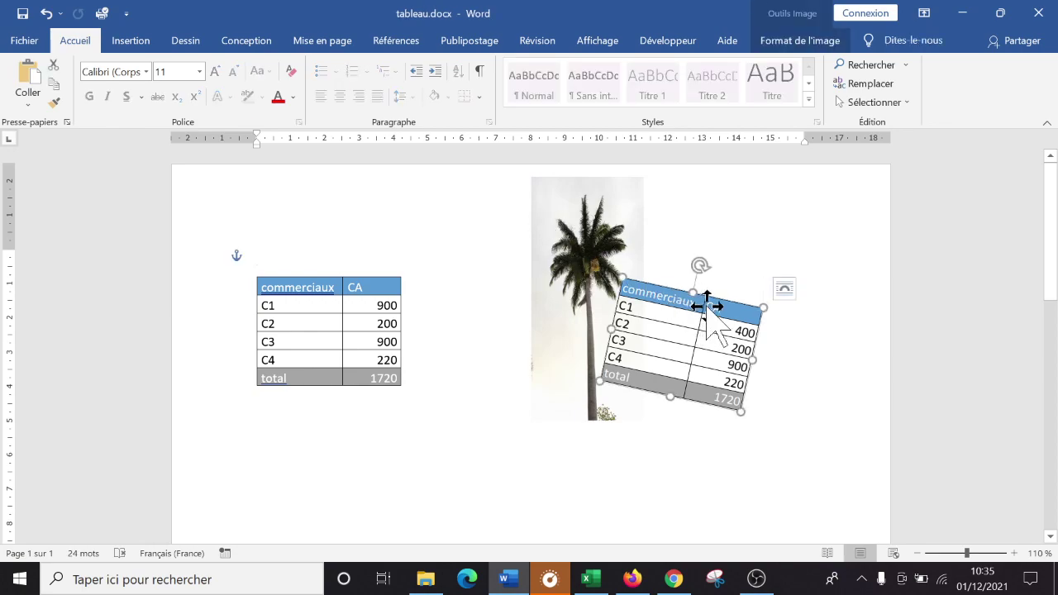
pyautogui.click(615, 219)
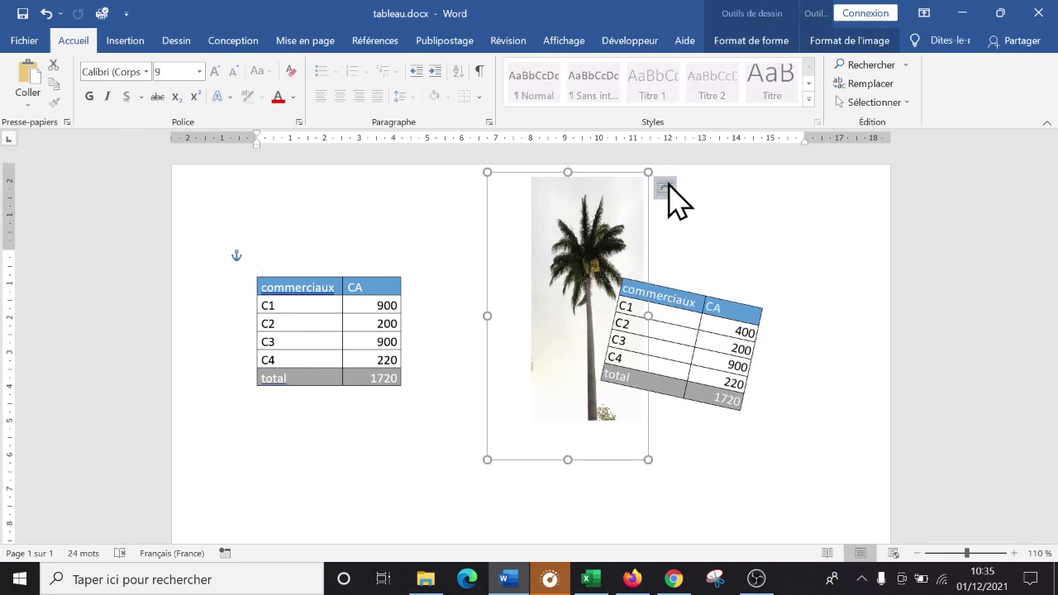
pyautogui.click(675, 339)
pyautogui.click(594, 221)
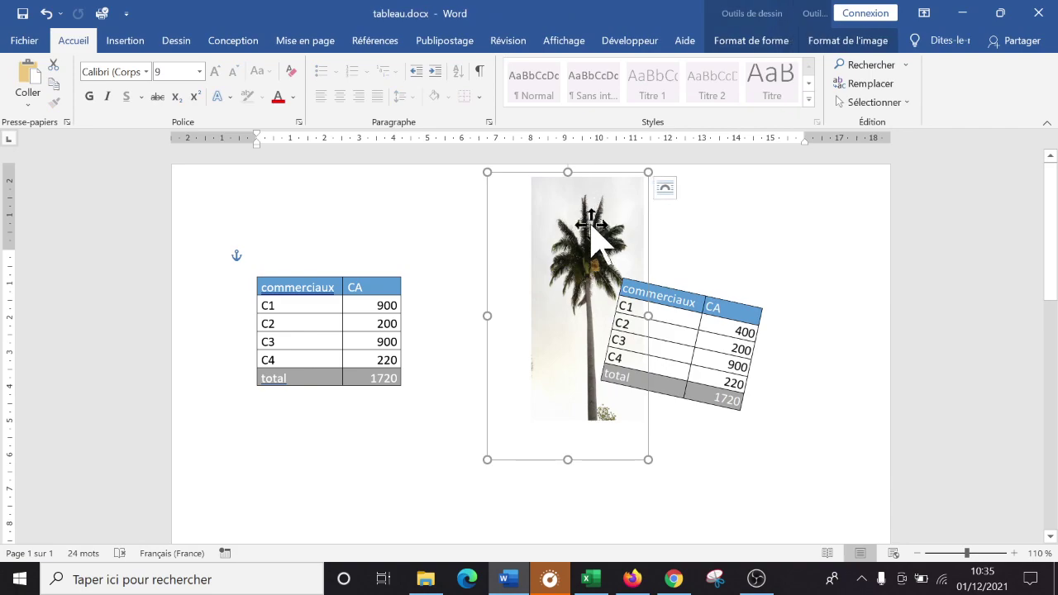
pyautogui.click(250, 275)
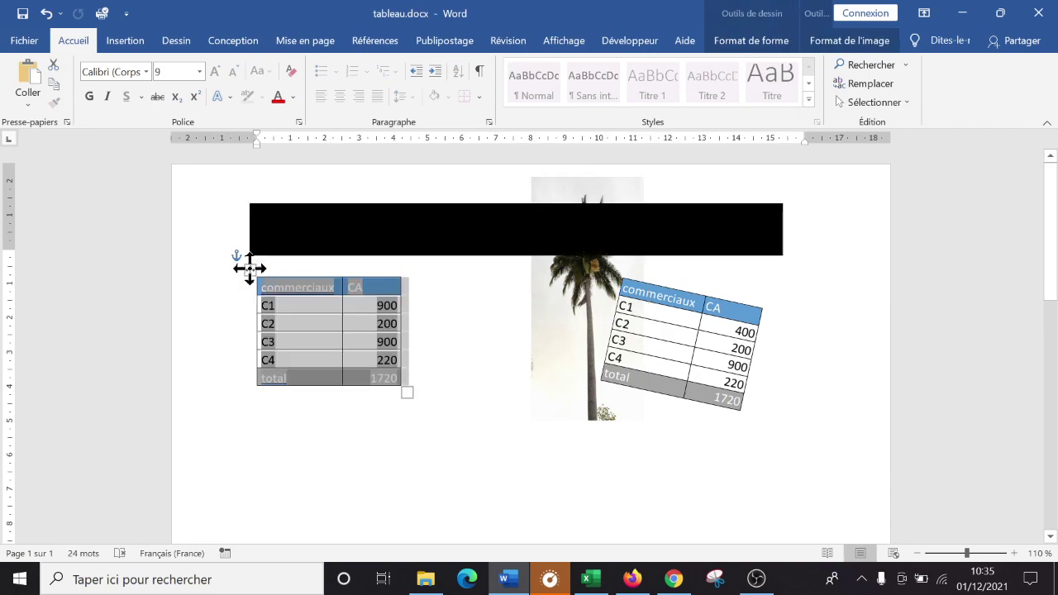
pyautogui.hotkey('ctrl', 'a')
pyautogui.click(280, 281)
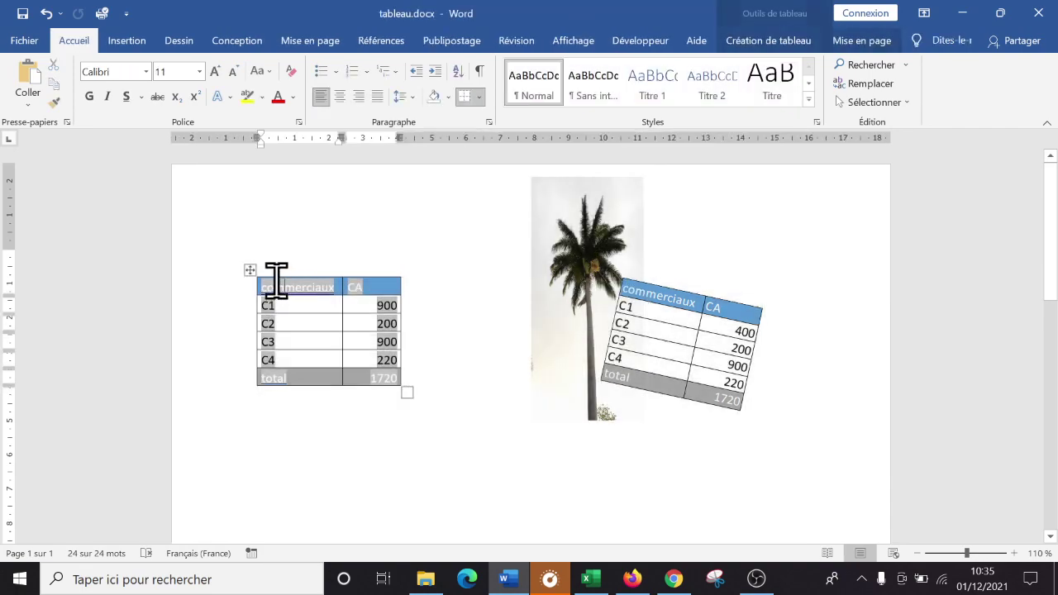
# Step: Shift the whole linked table about 2.2 cm to the right and widen its CA column slightly
pyautogui.click(249, 269)
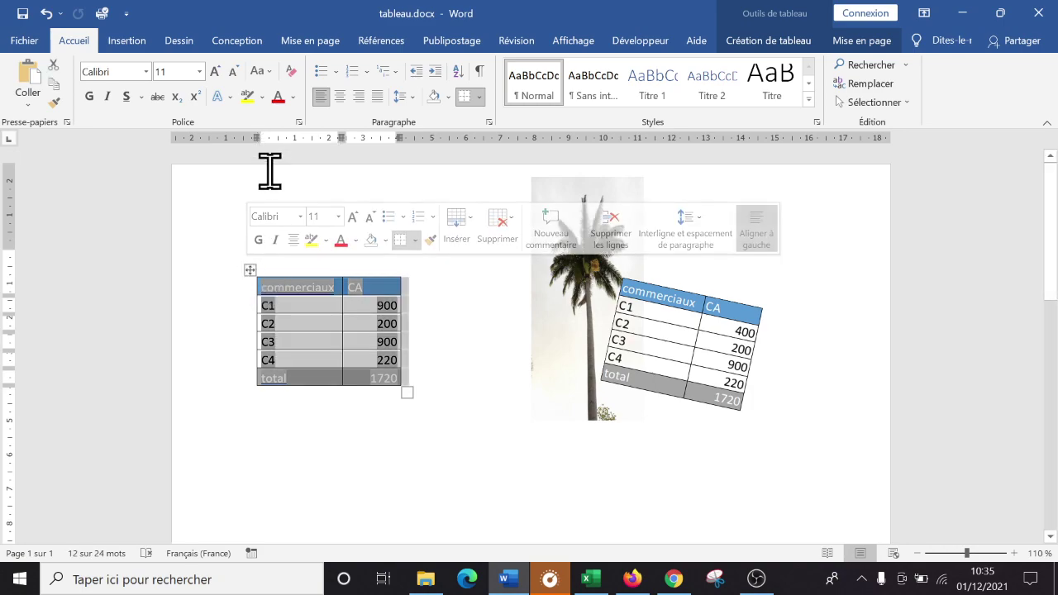
pyautogui.moveTo(257, 139); pyautogui.dragTo(366, 139)
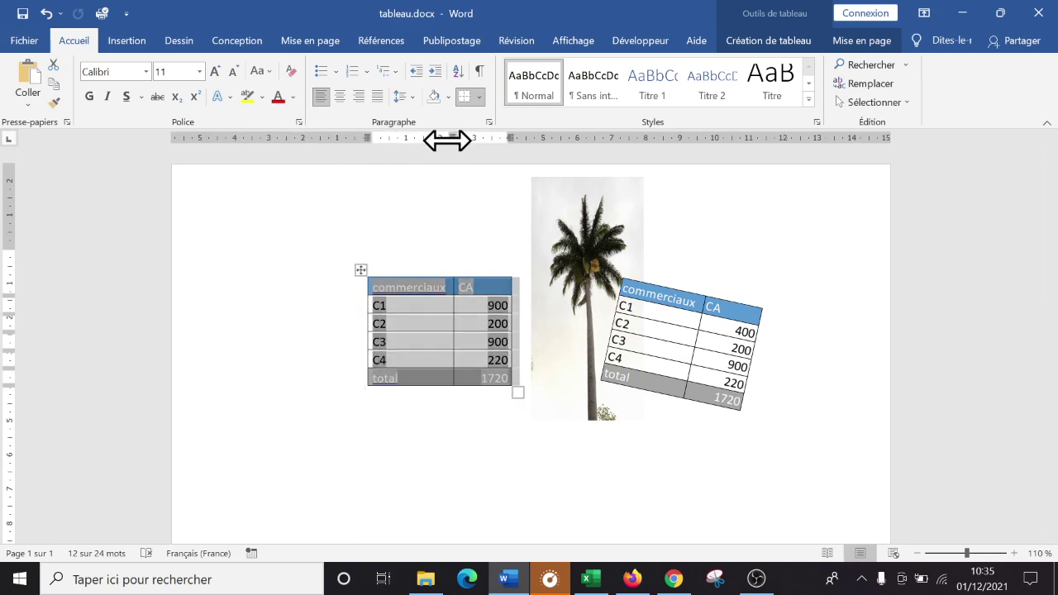
pyautogui.moveTo(452, 138)
pyautogui.mouseDown()
pyautogui.moveTo(443, 132)
pyautogui.moveTo(540, 135)
pyautogui.moveTo(522, 134)
pyautogui.mouseUp()
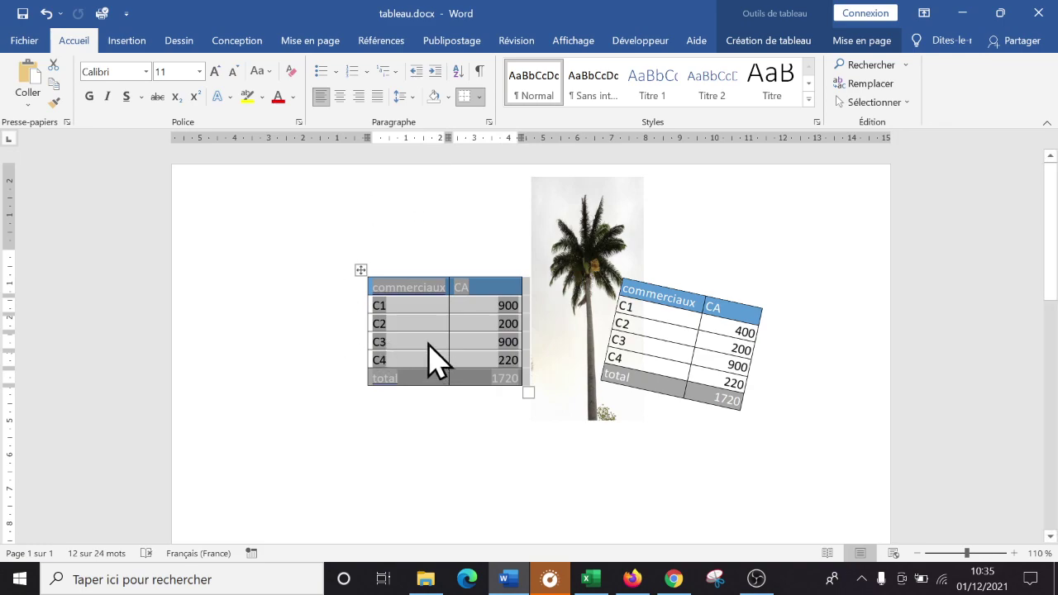
pyautogui.moveTo(369, 139); pyautogui.dragTo(334, 137)
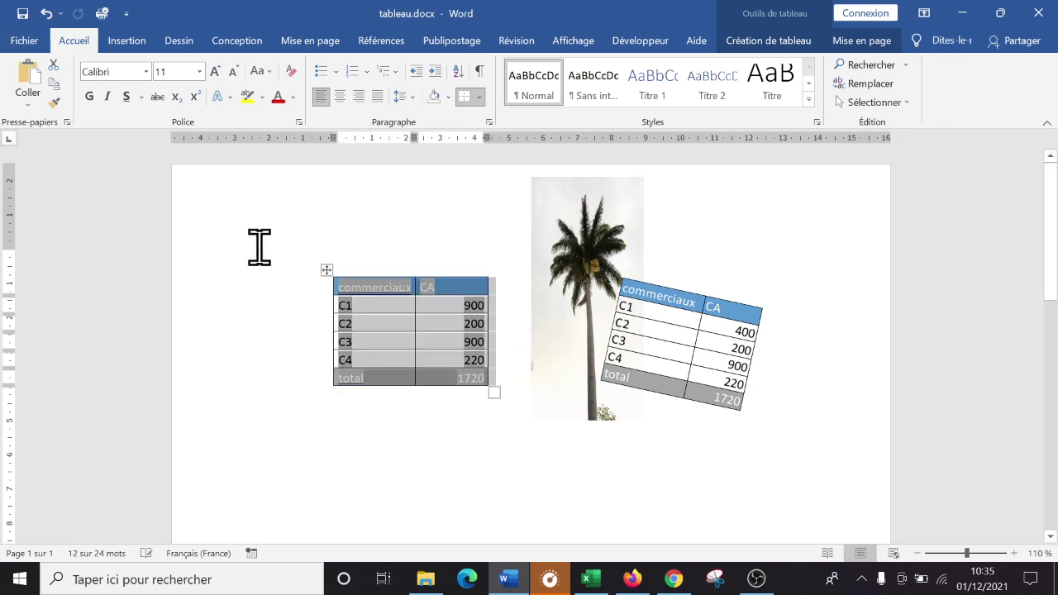
pyautogui.click(324, 298)
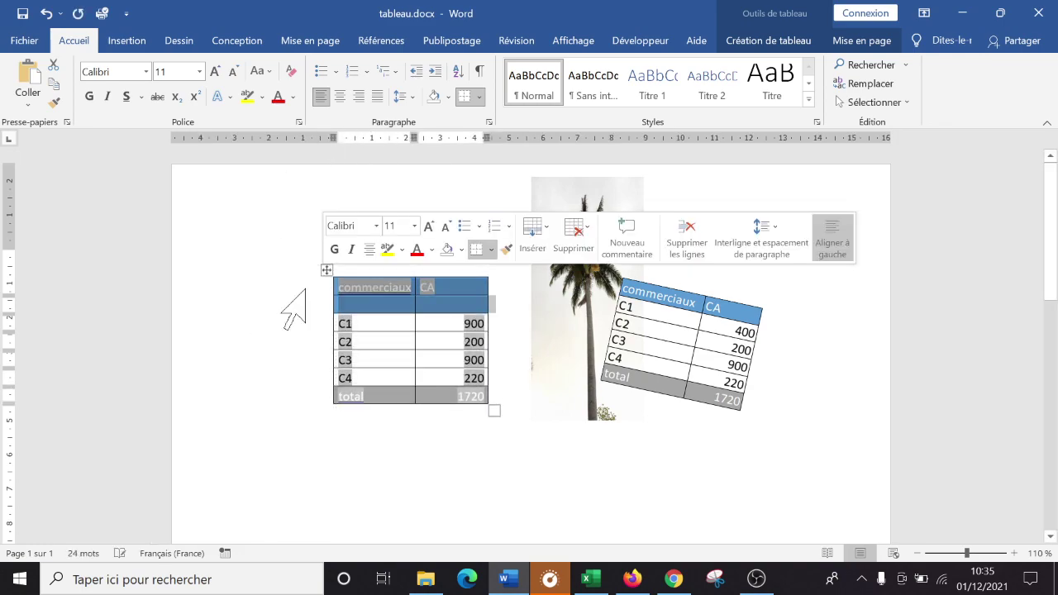
pyautogui.click(47, 13)
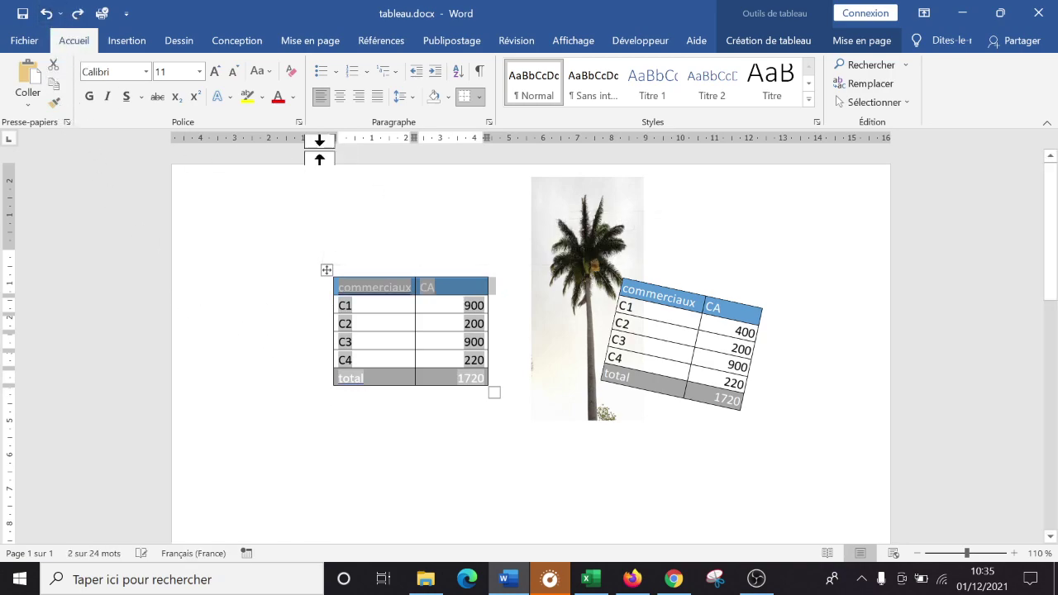
# Step: Move the whole linked table down the page, below the palm tree image and the rotated table picture
pyautogui.click(326, 270)
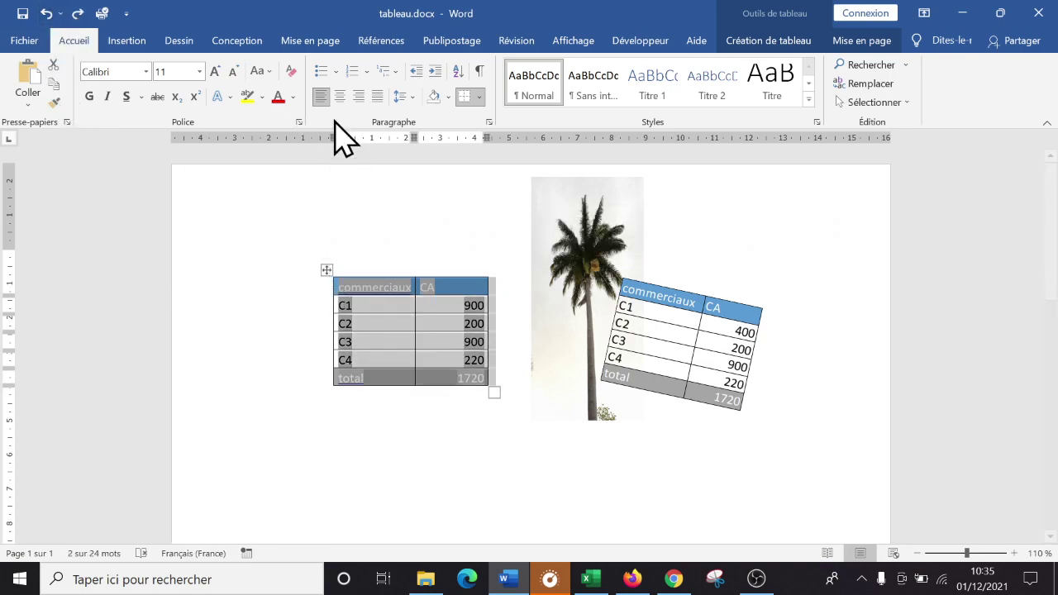
pyautogui.moveTo(330, 137)
pyautogui.mouseDown()
pyautogui.moveTo(292, 139)
pyautogui.moveTo(335, 139)
pyautogui.mouseUp()
pyautogui.moveTo(326, 269); pyautogui.dragTo(324, 393)
pyautogui.moveTo(325, 305); pyautogui.dragTo(445, 430)
pyautogui.scroll(-4, 485, 422)
pyautogui.moveTo(446, 261); pyautogui.dragTo(368, 344)
pyautogui.scroll(4, 697, 252)
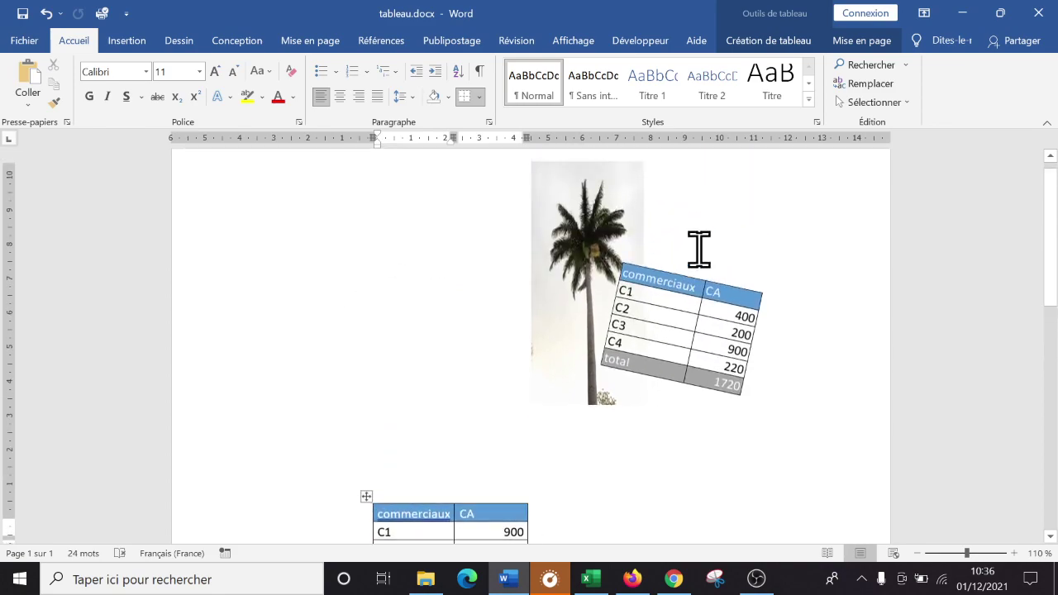
pyautogui.click(699, 299)
pyautogui.scroll(-4, 545, 406)
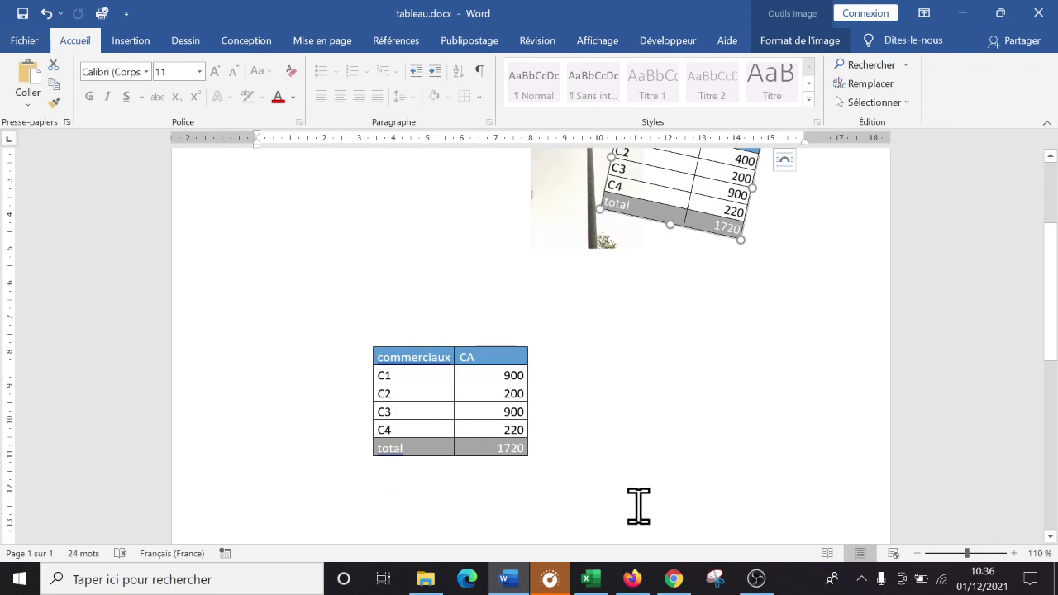
pyautogui.moveTo(602, 585)
pyautogui.click(131, 40)
pyautogui.click(69, 92)
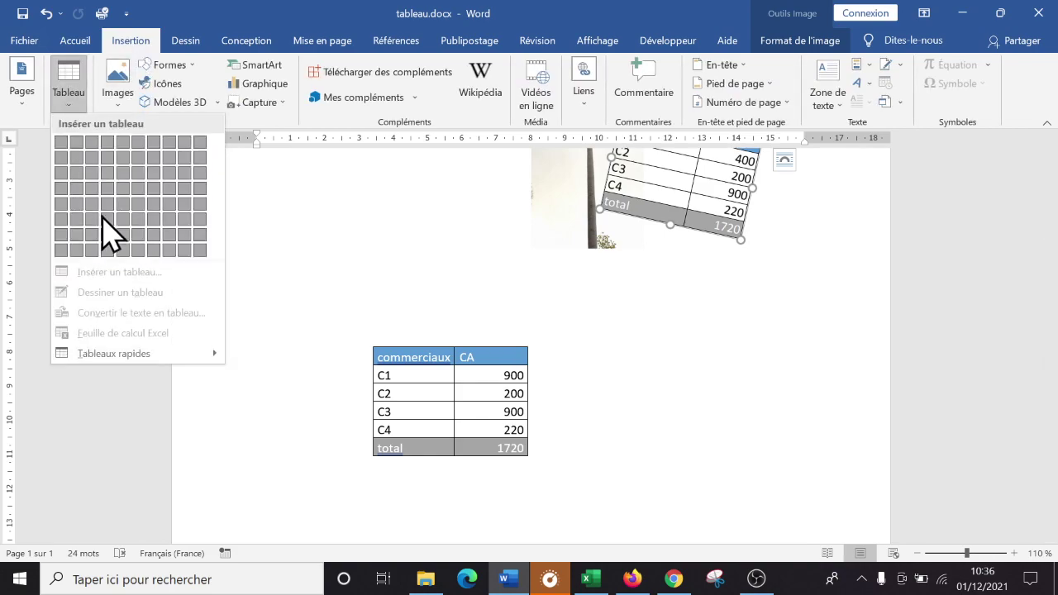
pyautogui.click(70, 115)
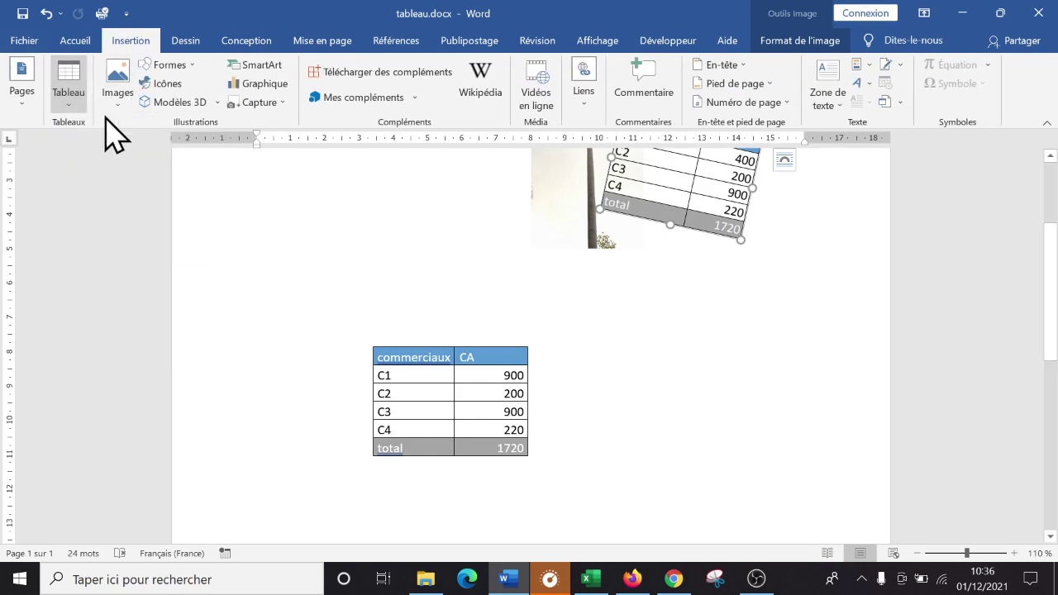